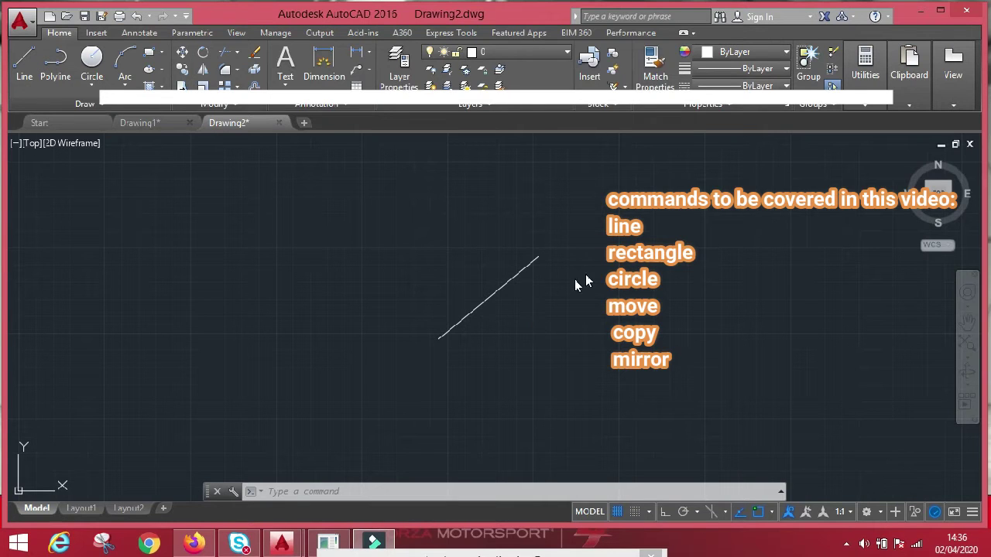
Step: Delete the existing diagonal line and draw a new freehand diagonal line with a single segment in the empty drawing
click(426, 325)
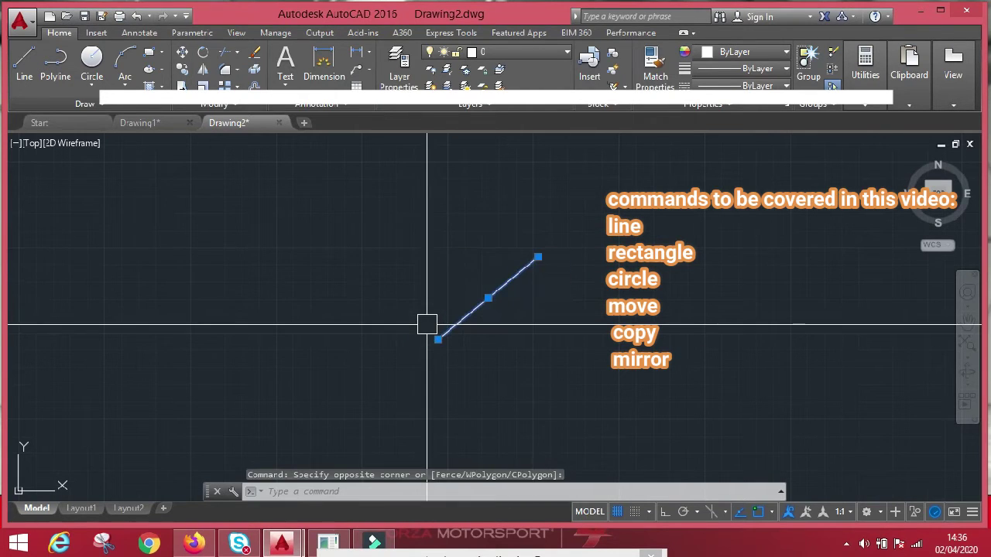
key(Delete)
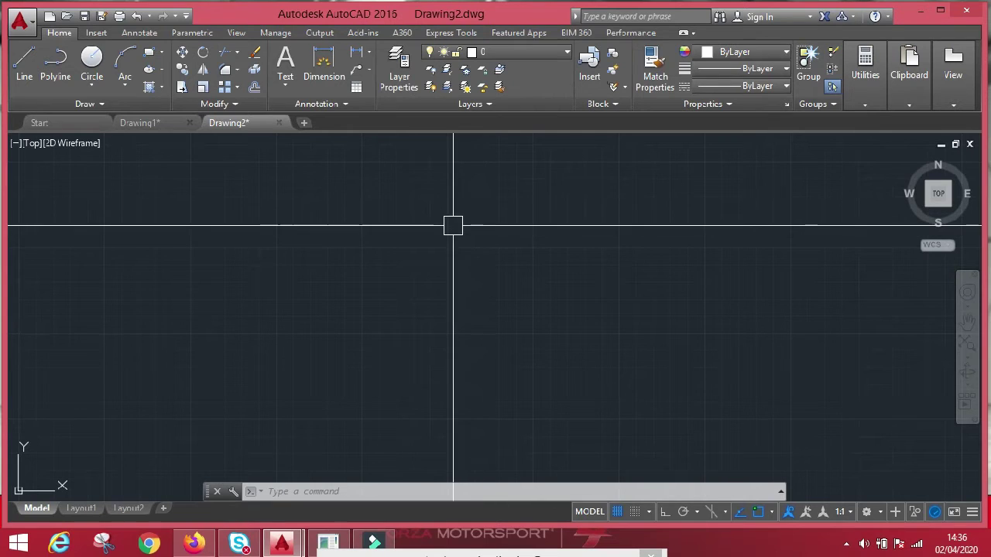
click(24, 65)
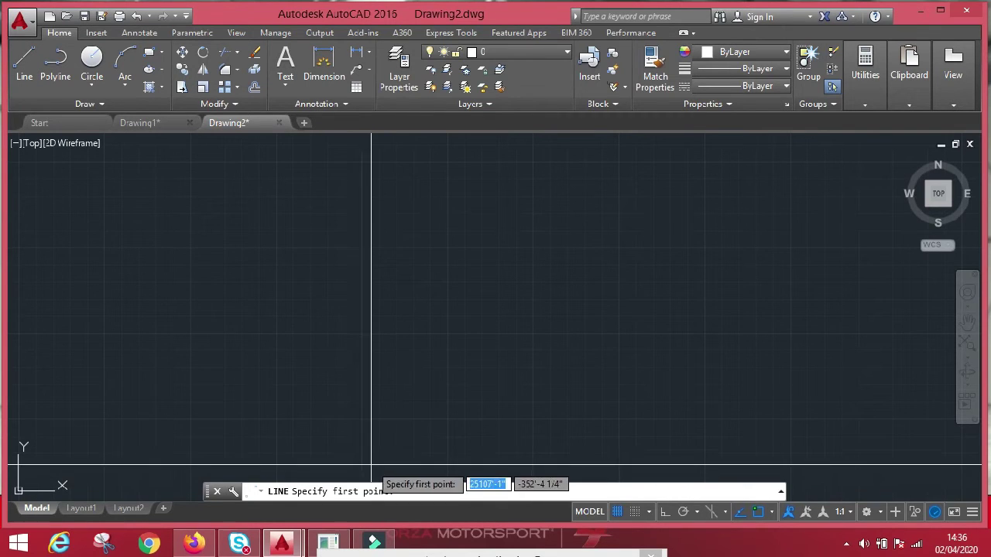
click(337, 320)
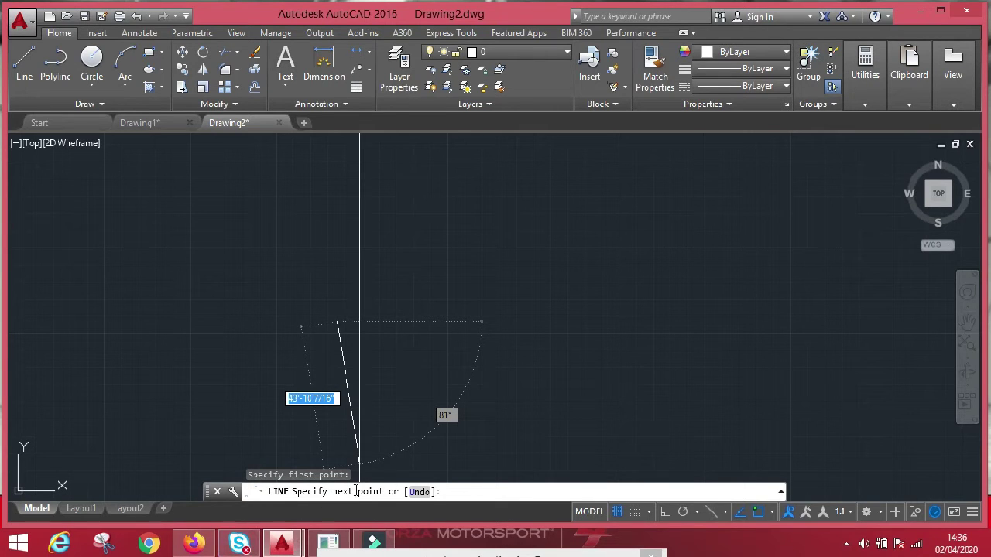
click(466, 194)
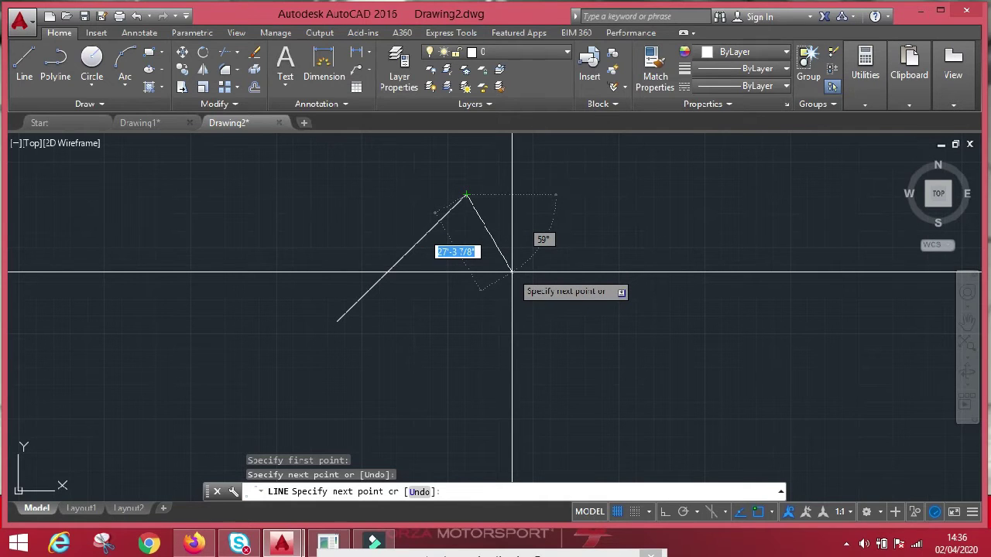
key(Escape)
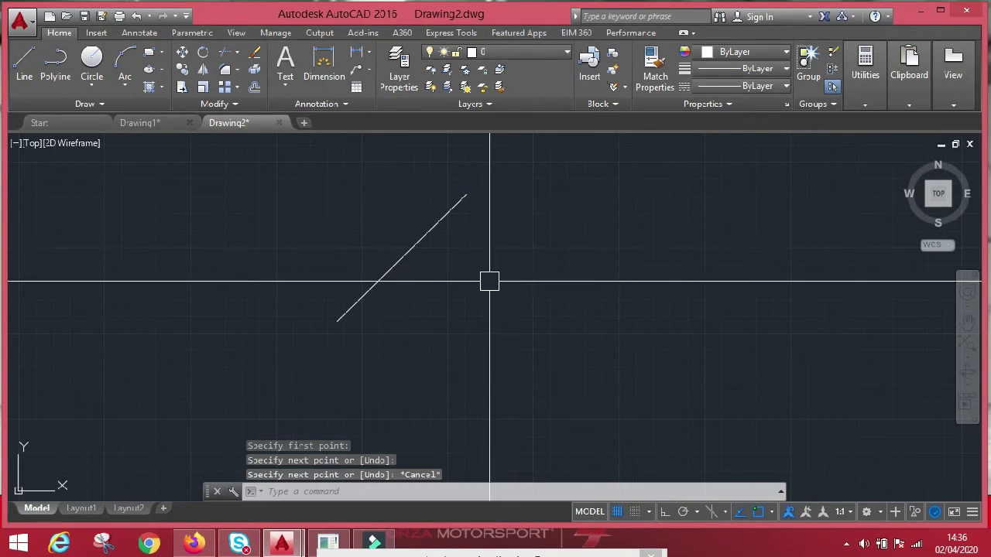
click(400, 264)
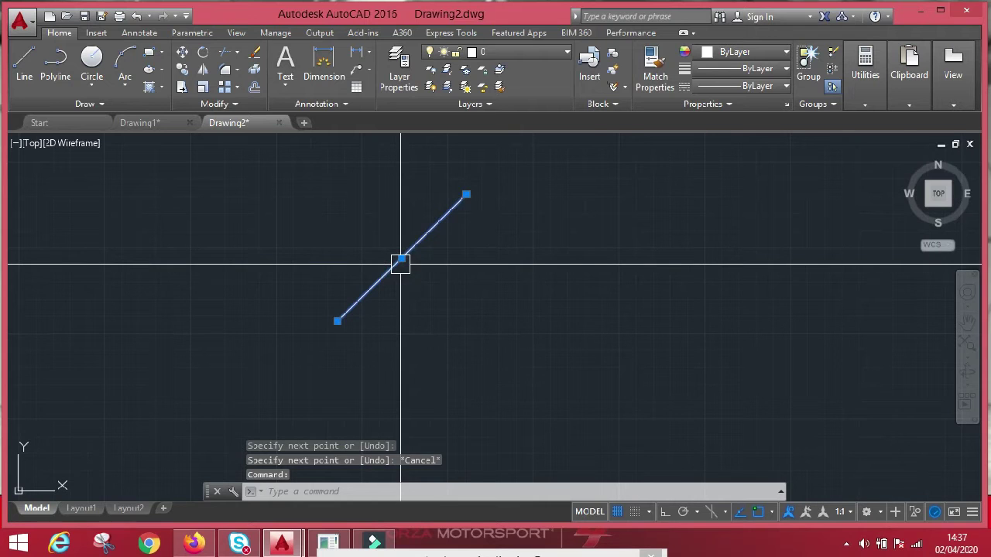
key(Escape)
key(Escape)
scroll(519, 338, down, 2)
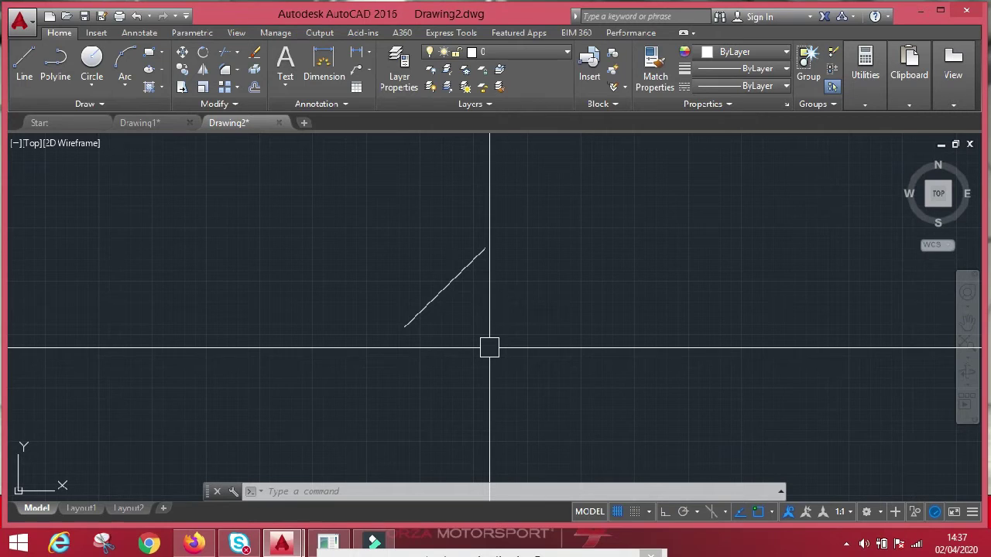
Step: Set the drawing units to the Architectural length type with Inches as the insertion scale
text(UNI)
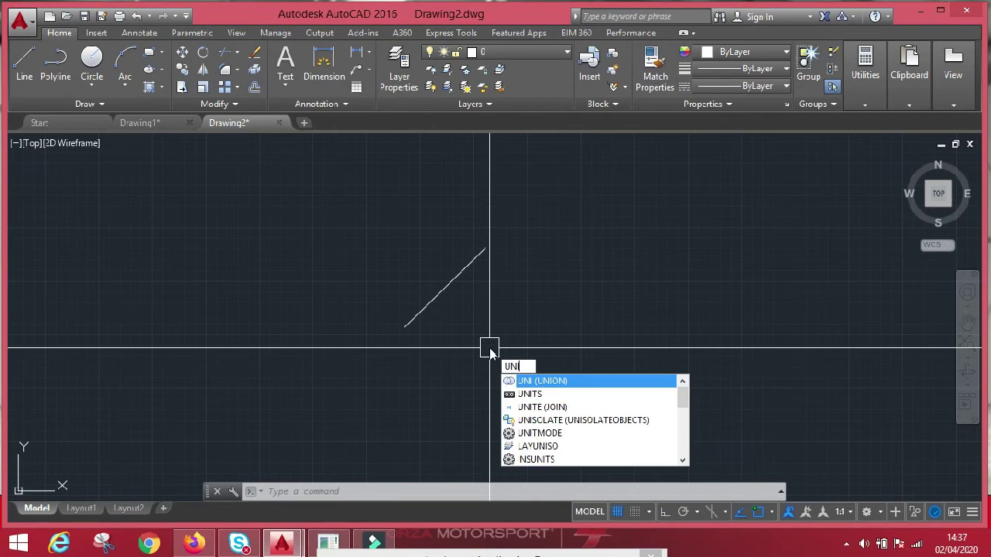
text(T)
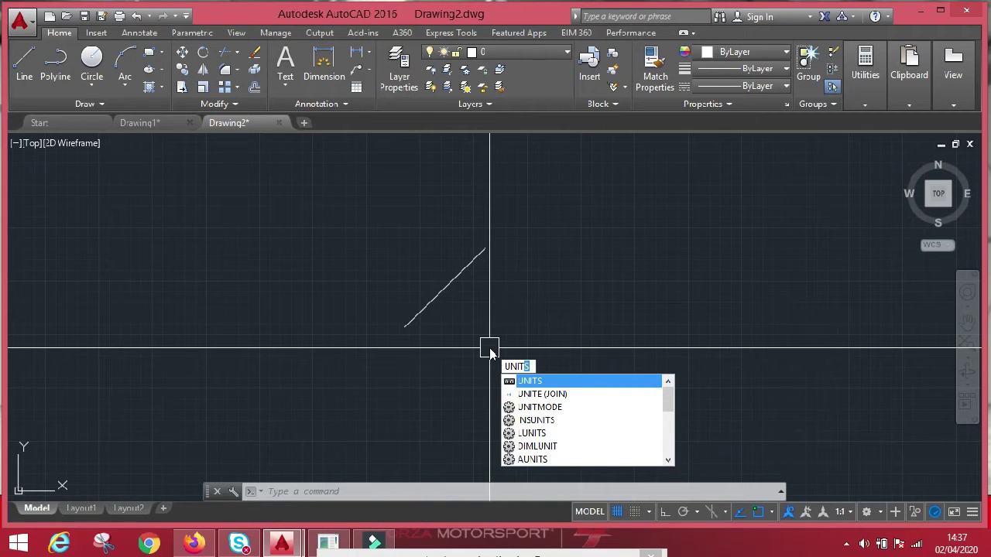
key(BackSpace)
key(BackSpace)
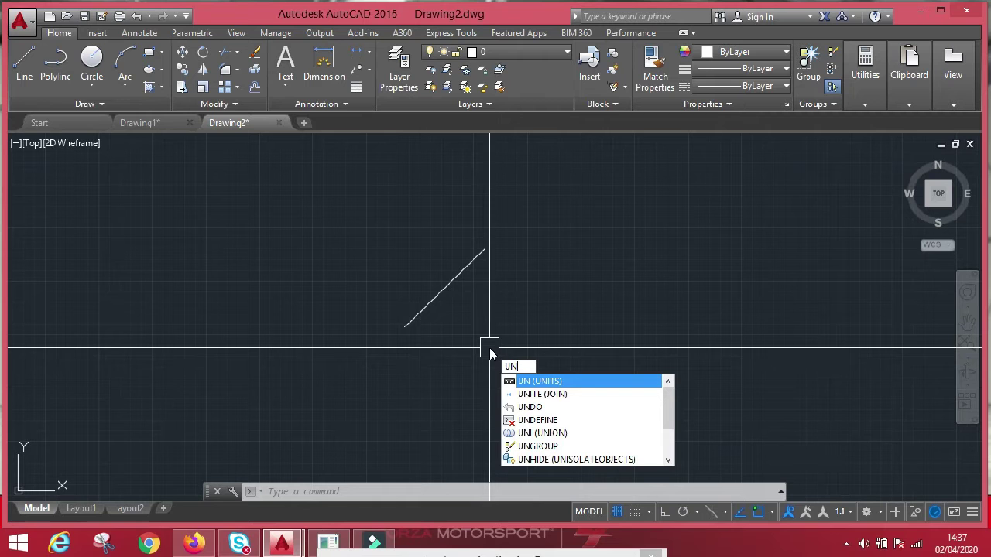
key(Return)
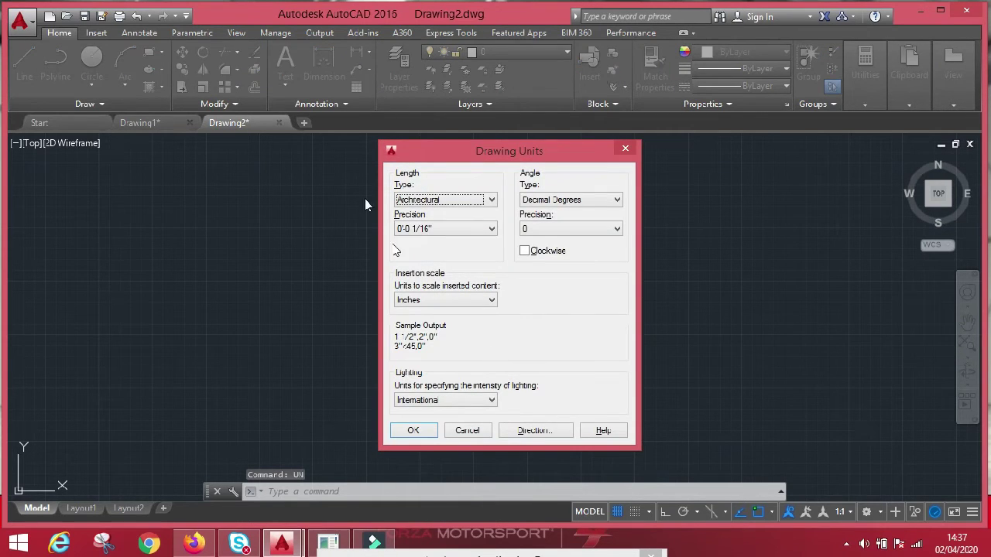
click(408, 200)
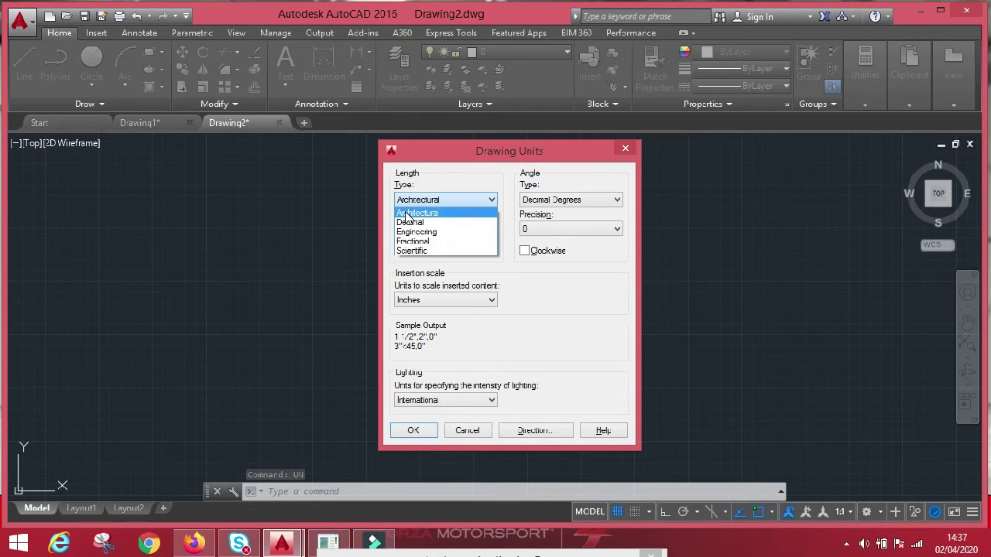
click(410, 206)
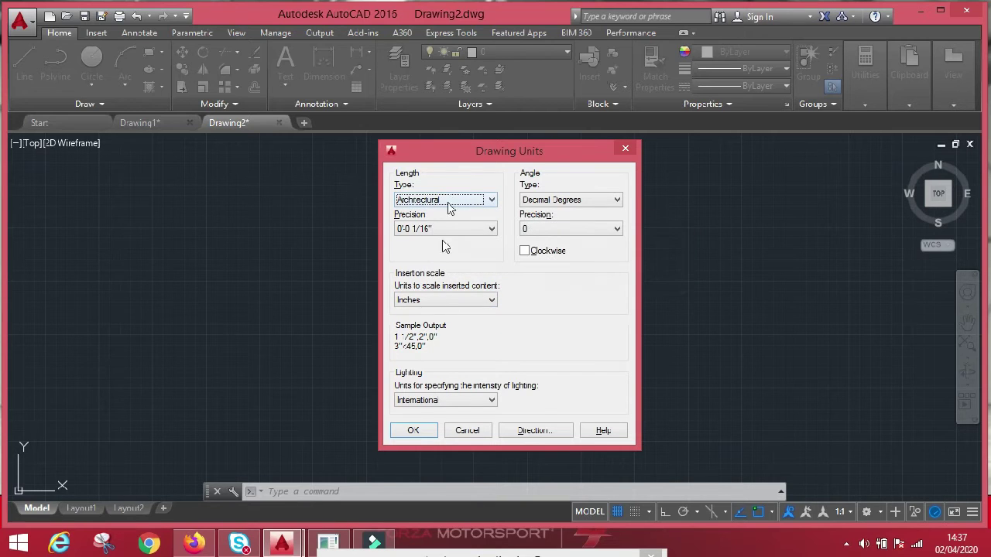
click(423, 302)
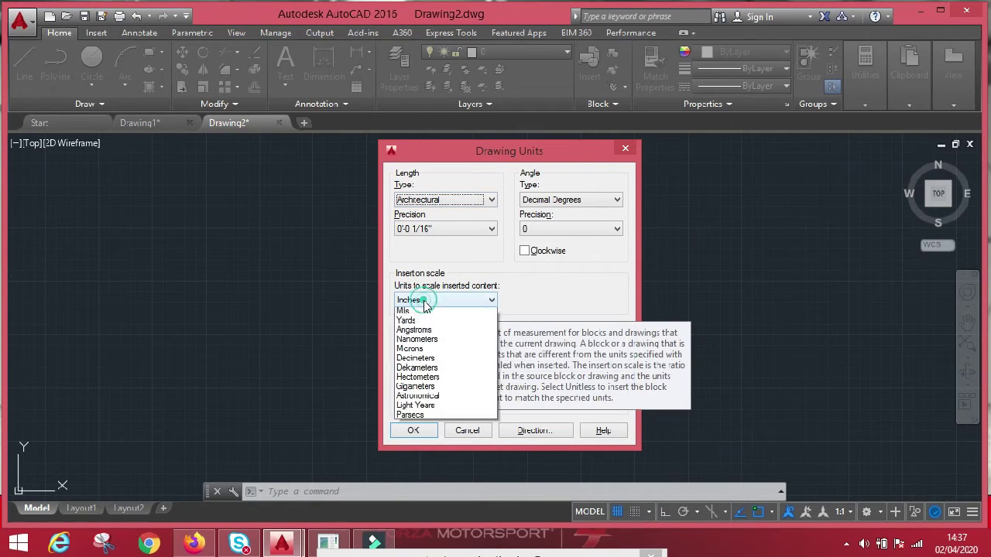
click(420, 324)
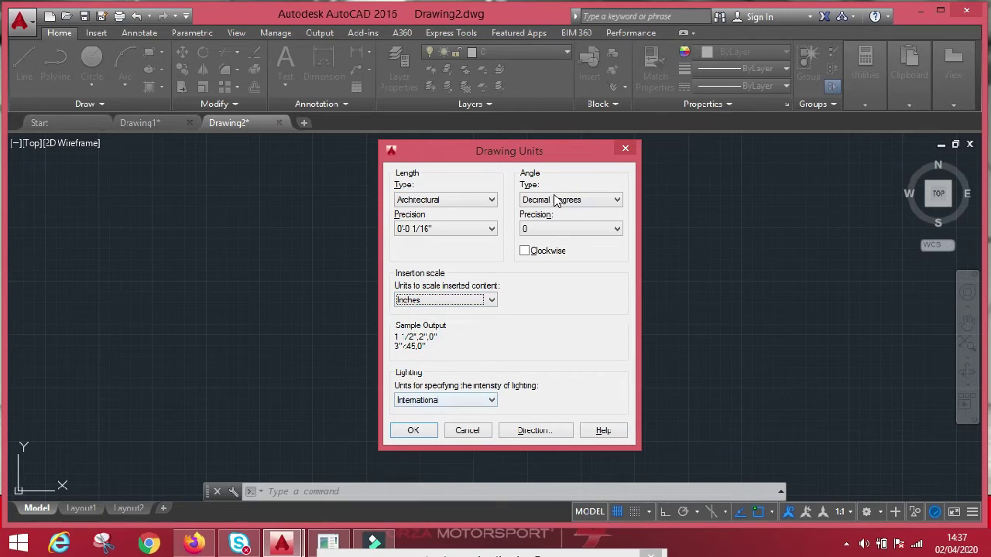
click(413, 431)
key(Escape)
key(Escape)
key(Escape)
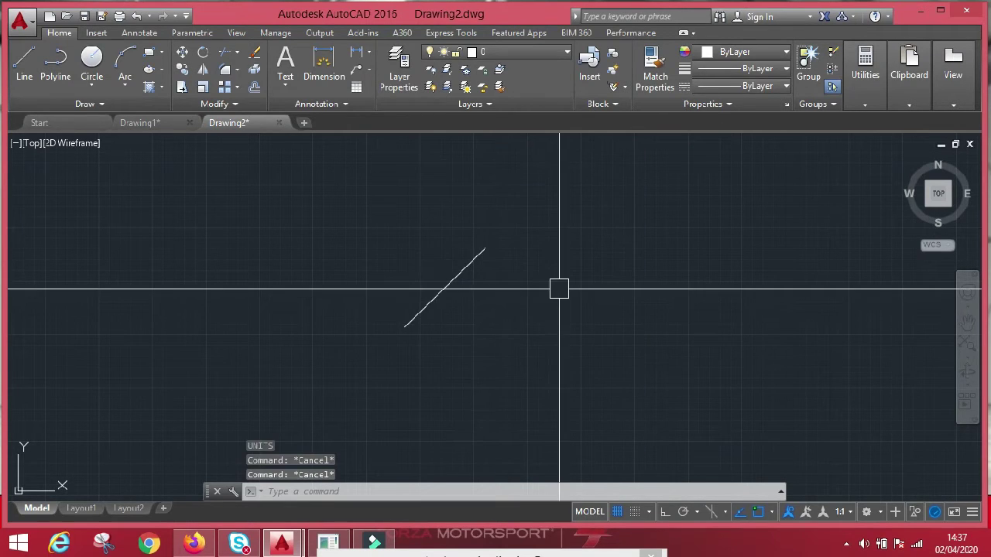
text(l)
key(Return)
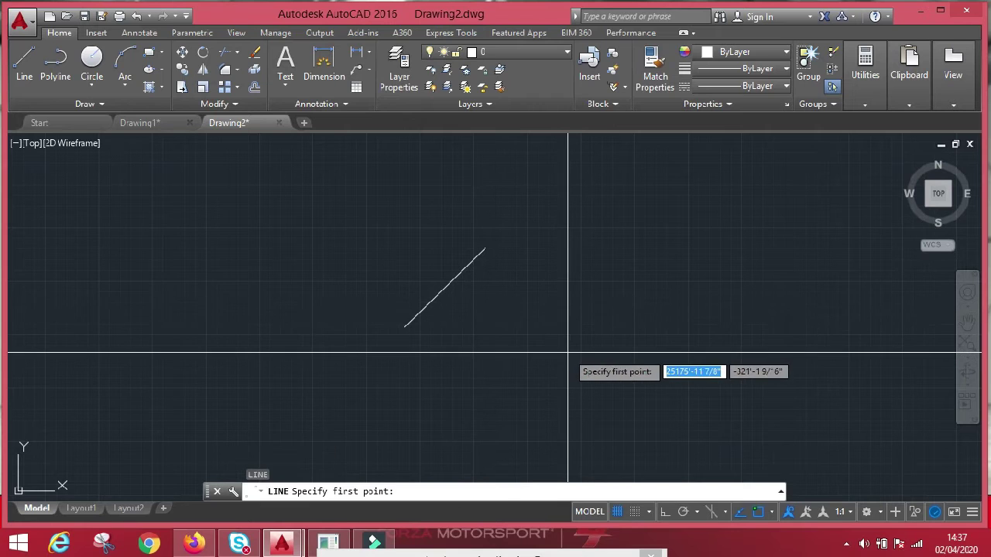
key(Escape)
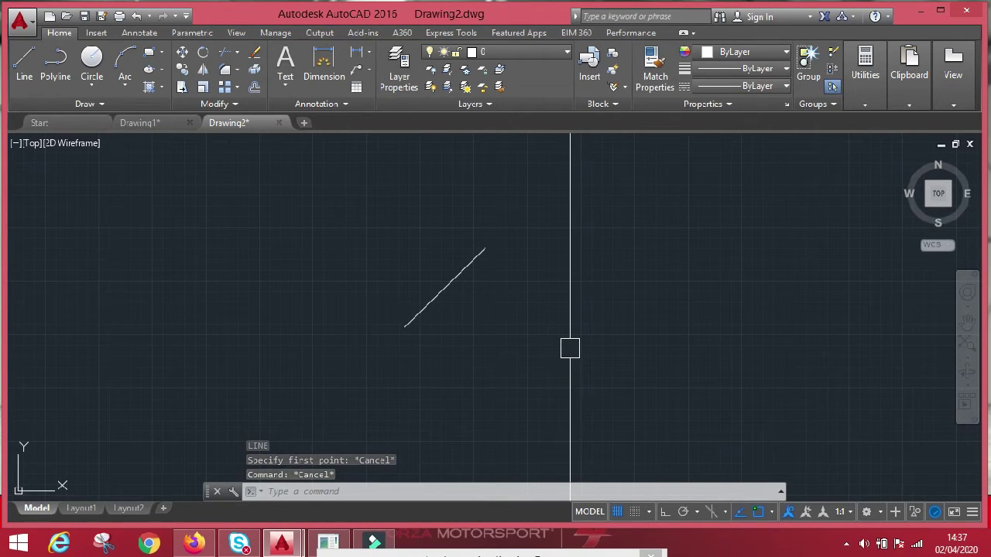
Step: Draw a single line 5' long, rising at about 33°, beside the lower end of the existing diagonal line
text(l)
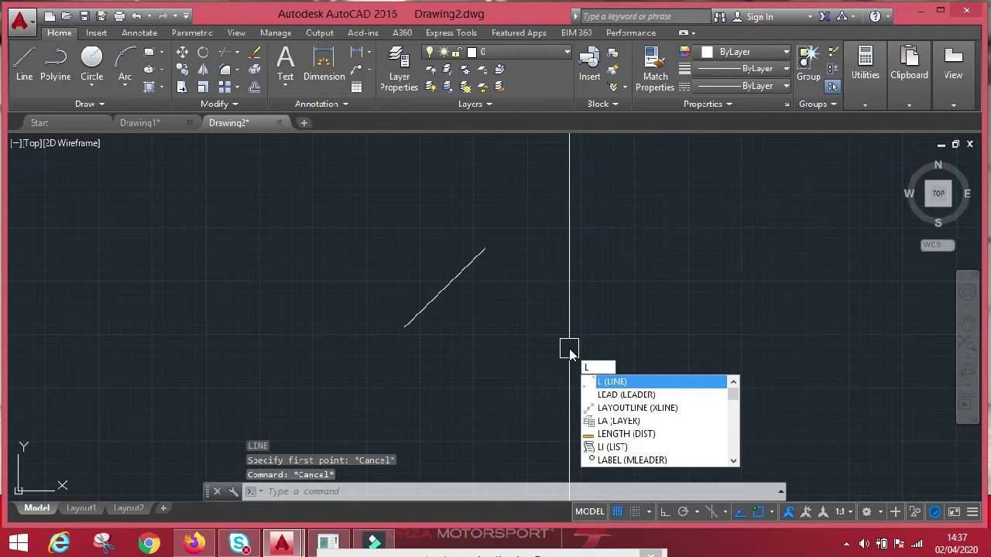
key(Return)
click(552, 366)
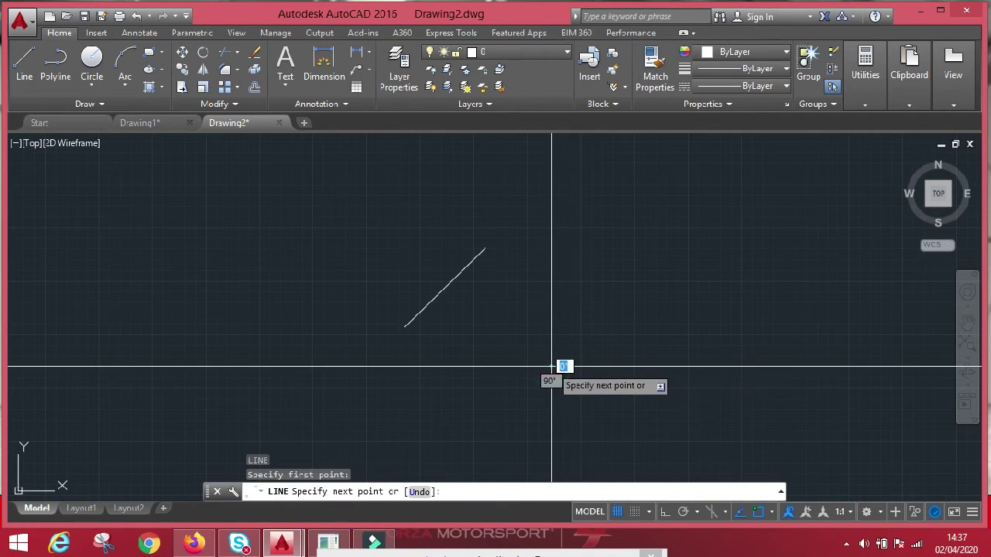
text(5)
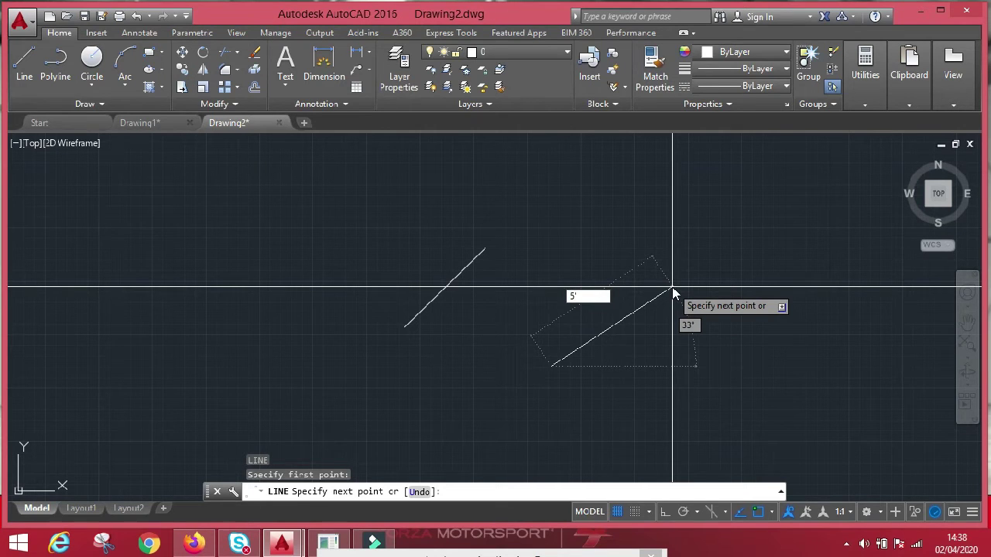
key(Return)
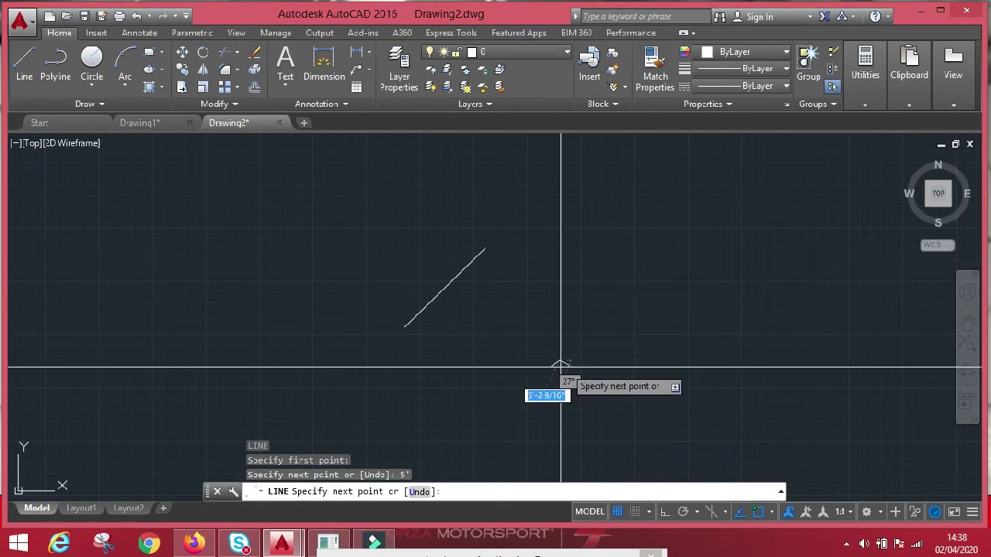
scroll(560, 368, up, 10)
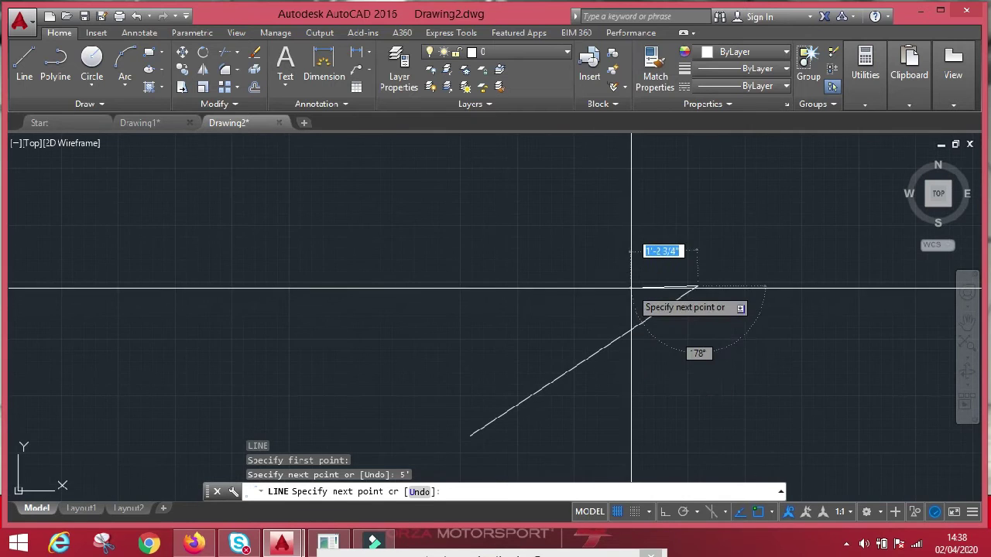
middle_drag(632, 288, 675, 257)
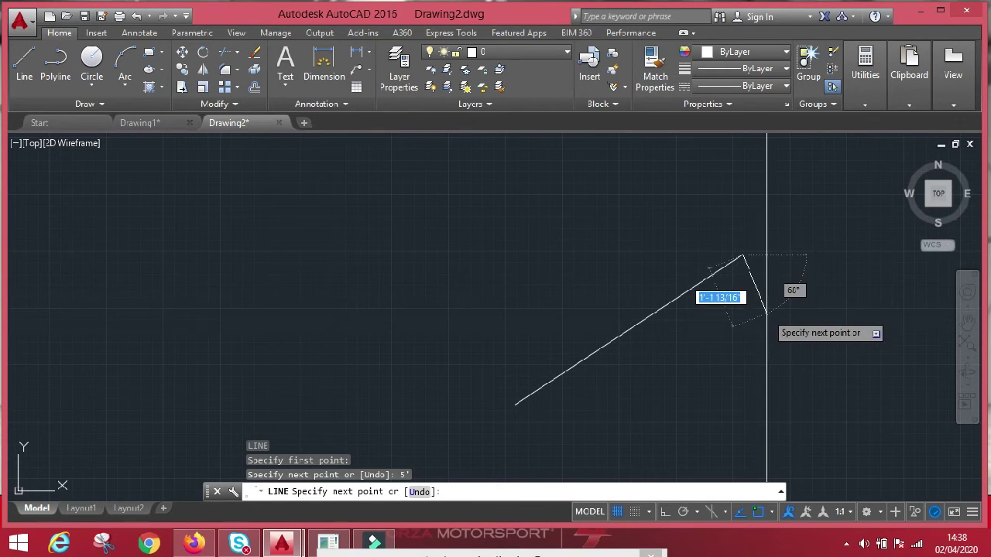
key(Escape)
scroll(580, 220, down, 4)
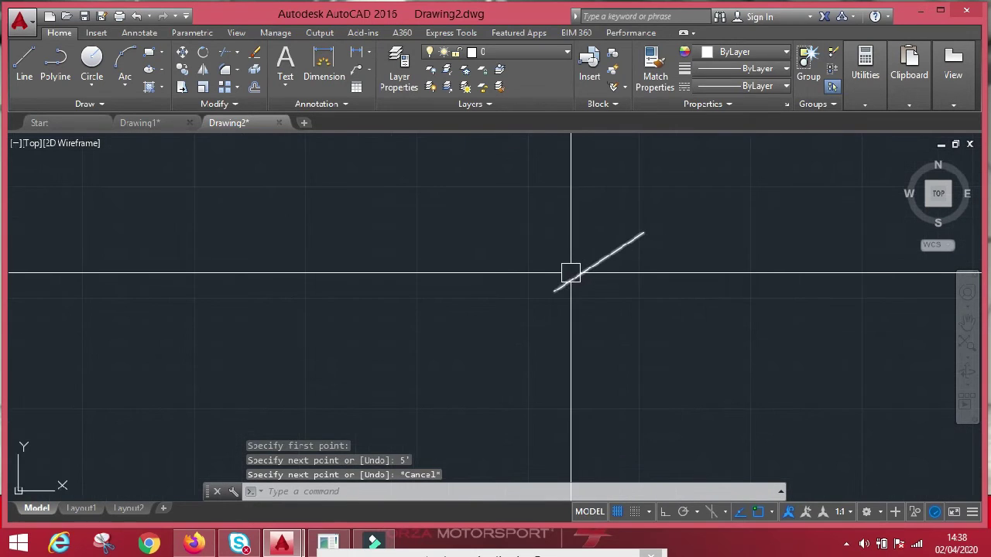
key(Escape)
key(Escape)
scroll(635, 263, down, 2)
middle_drag(632, 268, 504, 334)
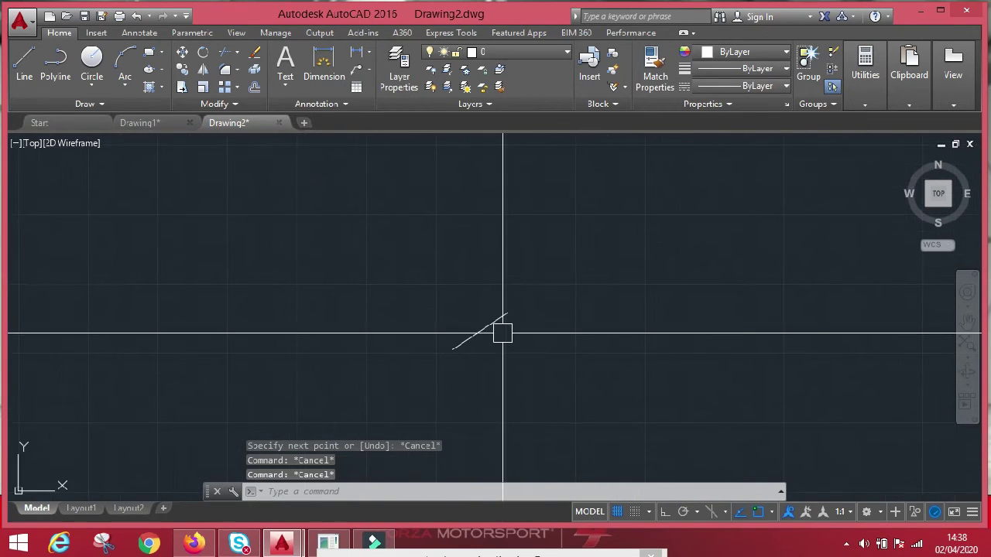
scroll(501, 330, down, 4)
scroll(487, 326, up, 3)
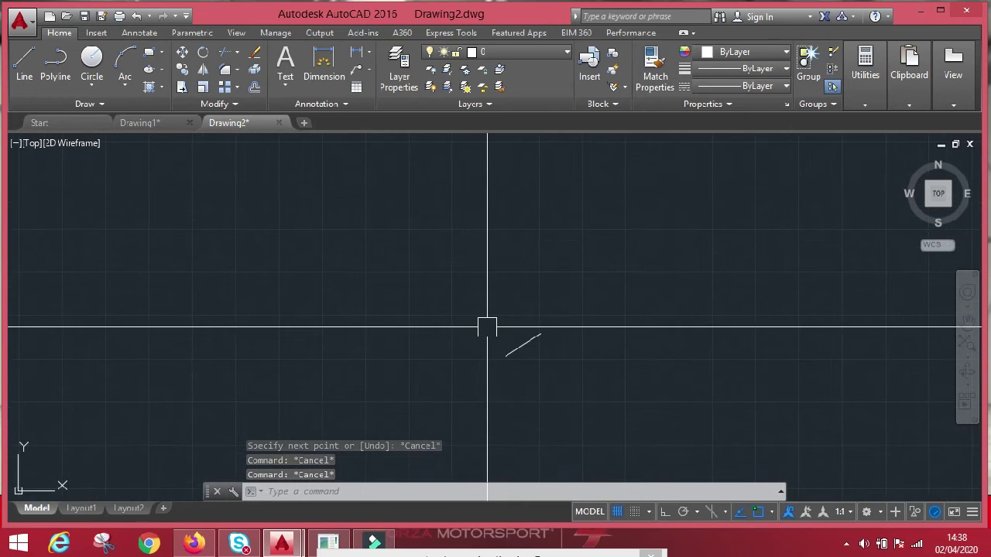
scroll(467, 317, down, 2)
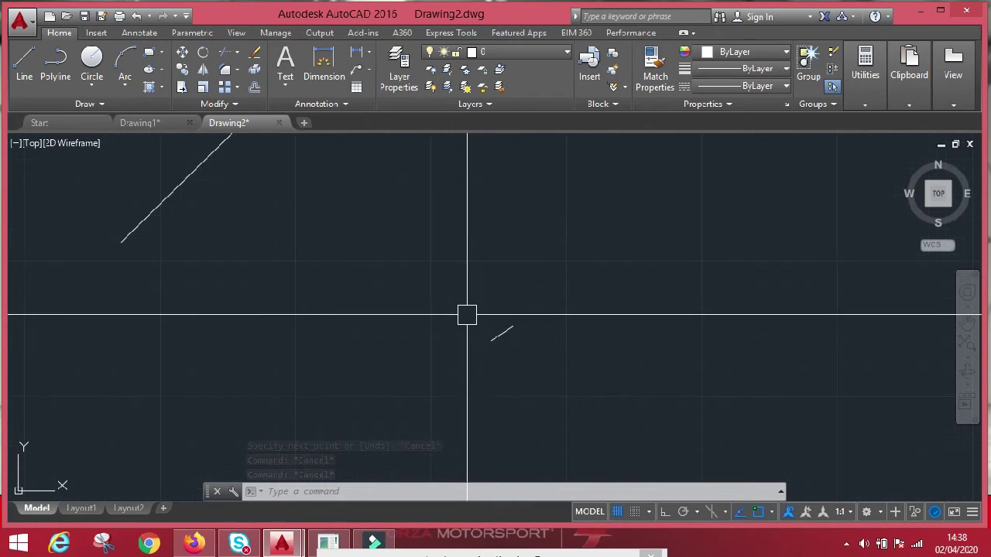
key(Escape)
key(Escape)
key(Escape)
middle_drag(510, 324, 429, 279)
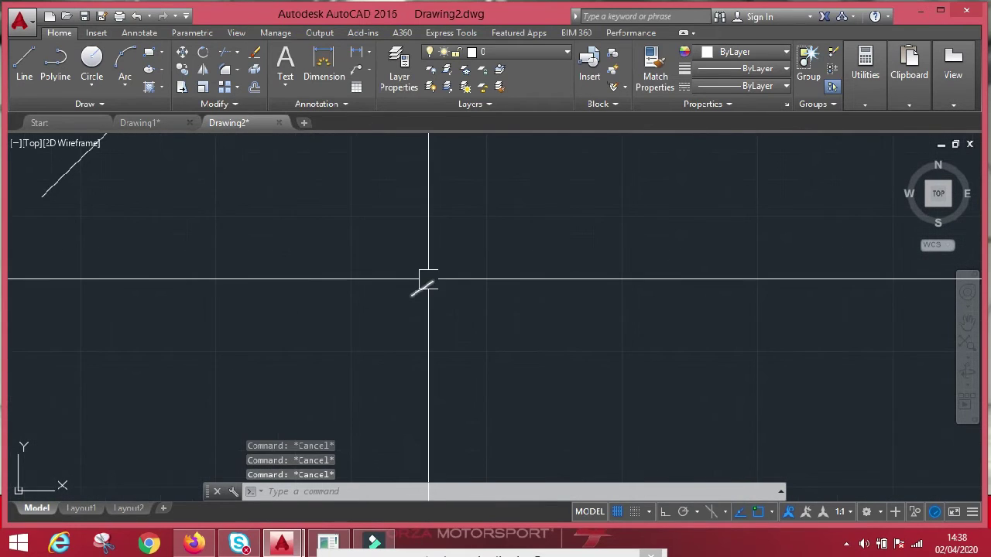
text(l)
key(Return)
click(504, 315)
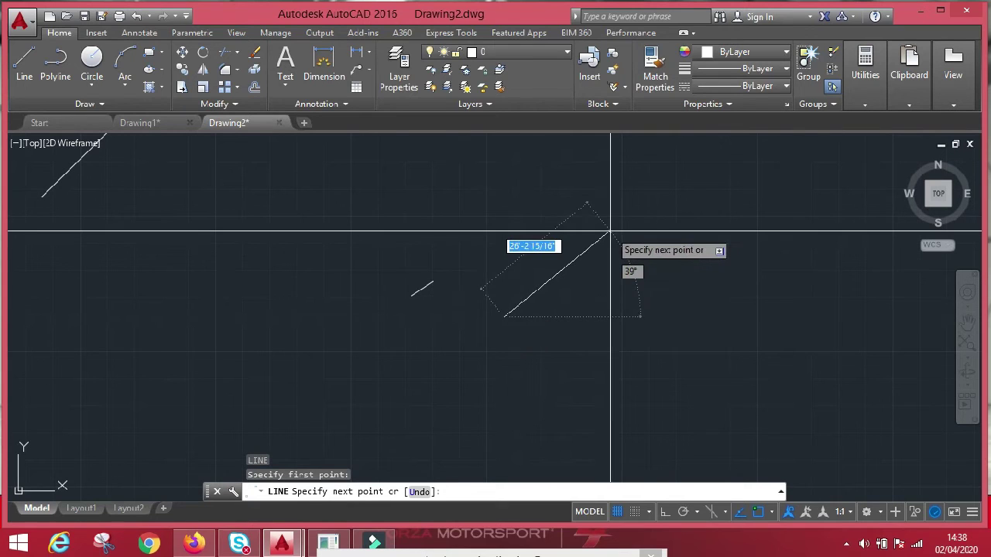
text(5)
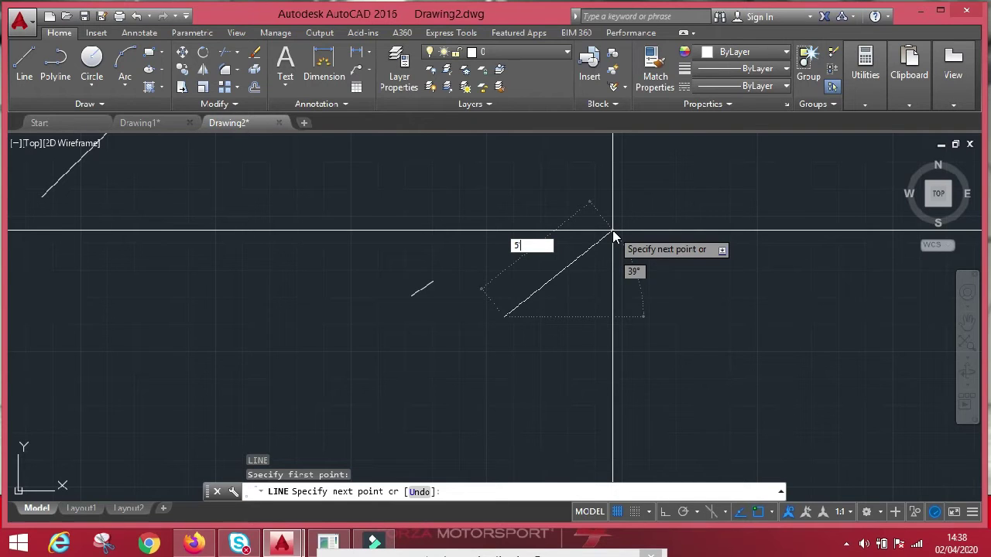
key(Tab)
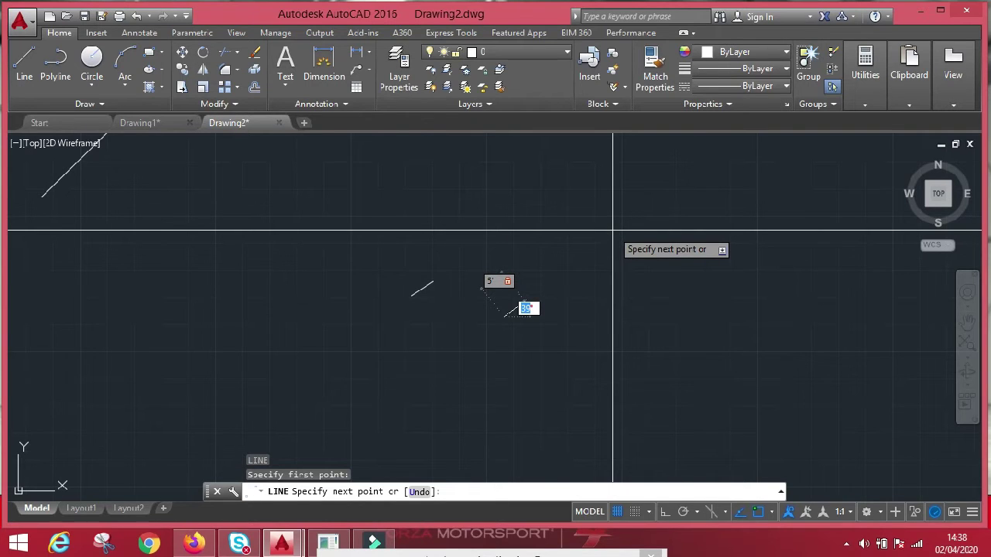
scroll(478, 312, up, 3)
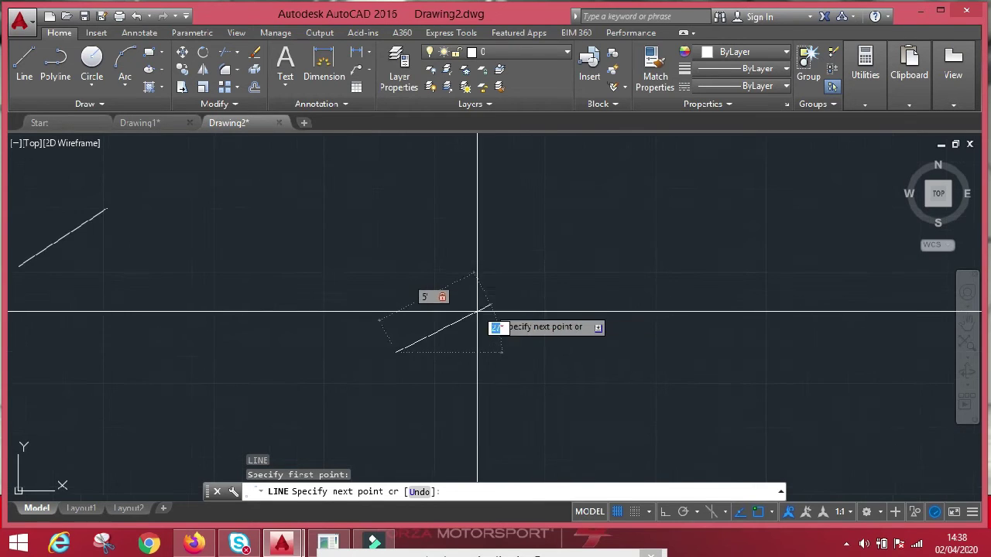
scroll(477, 312, up, 3)
scroll(542, 235, down, 2)
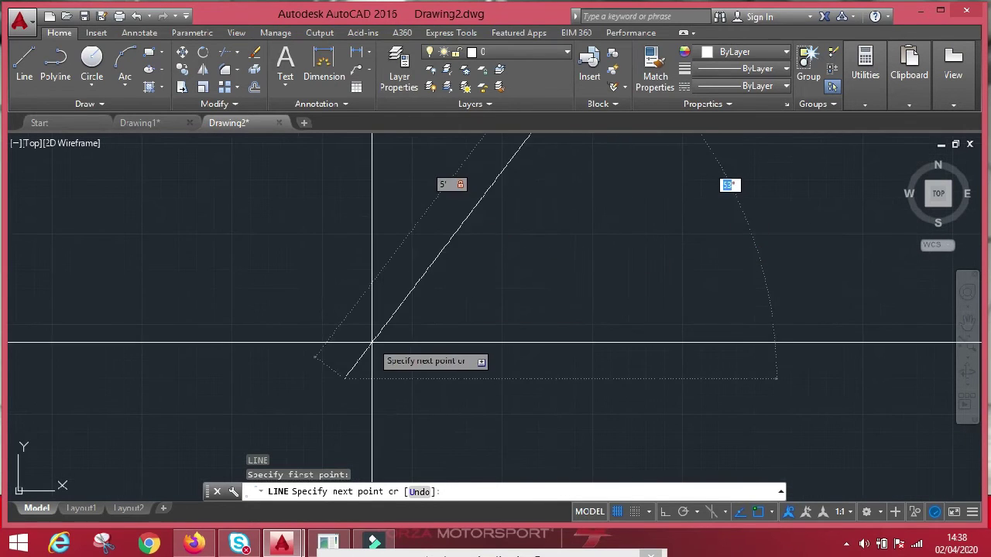
key(Escape)
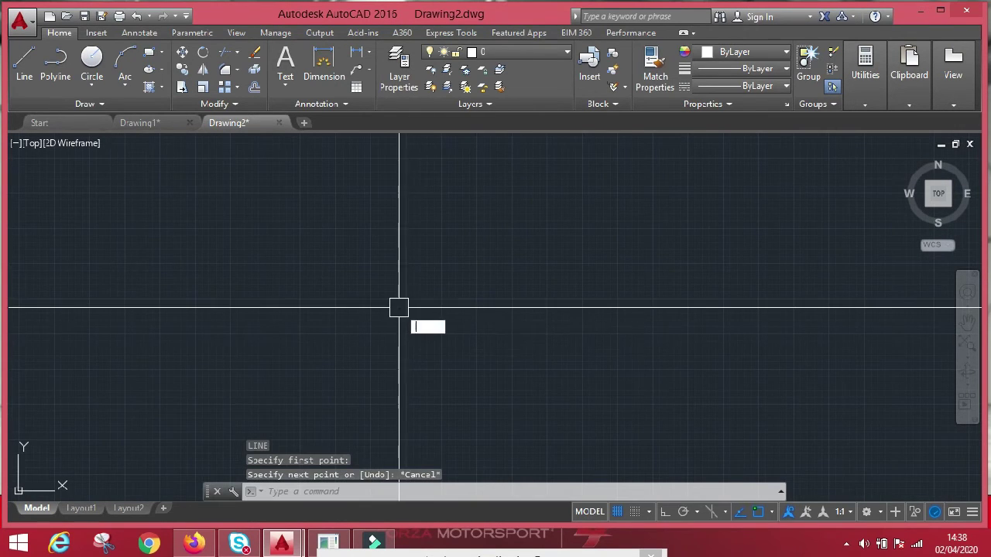
Step: Draw a single line 5' long at a 45° angle in the empty area beside the existing short line
key(Return)
click(371, 337)
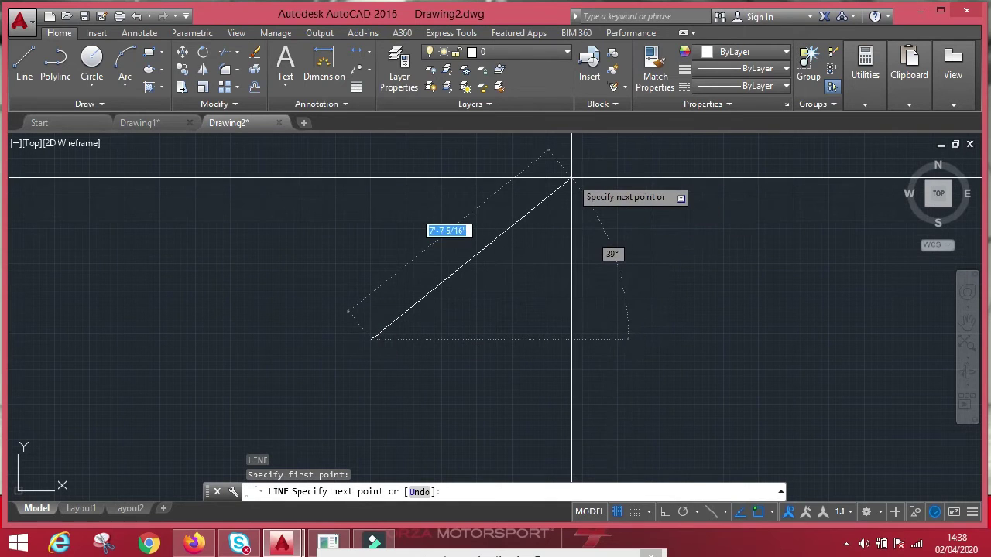
text(5)
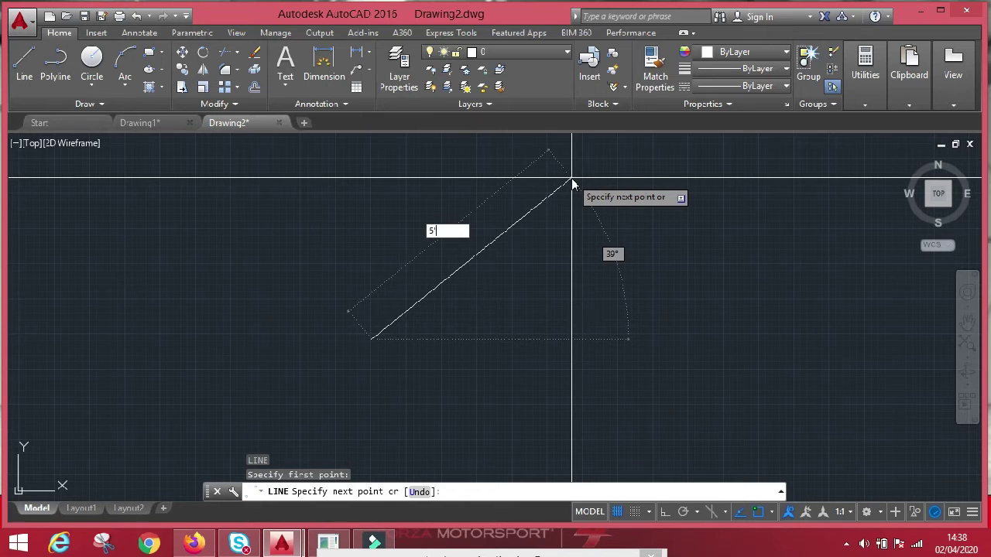
key(Tab)
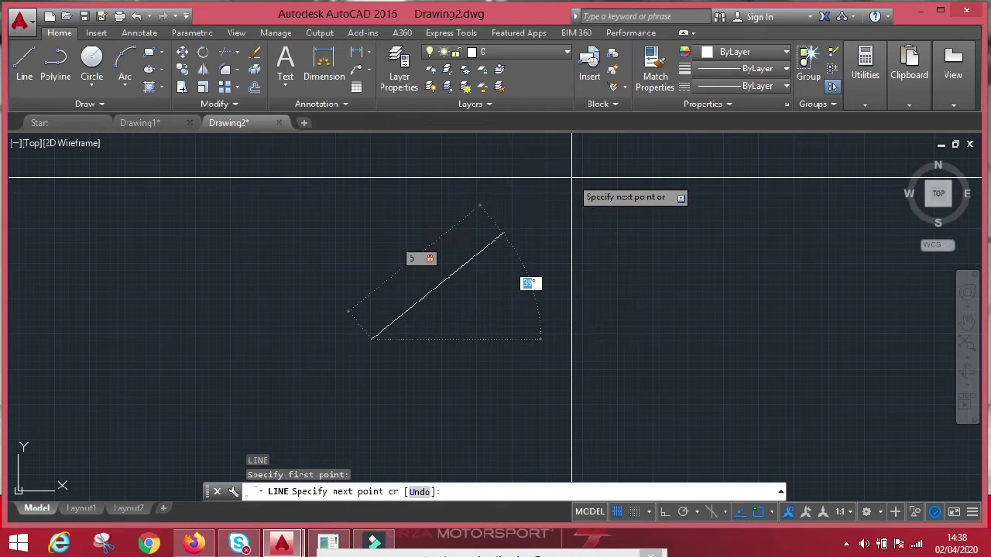
text(45)
key(Return)
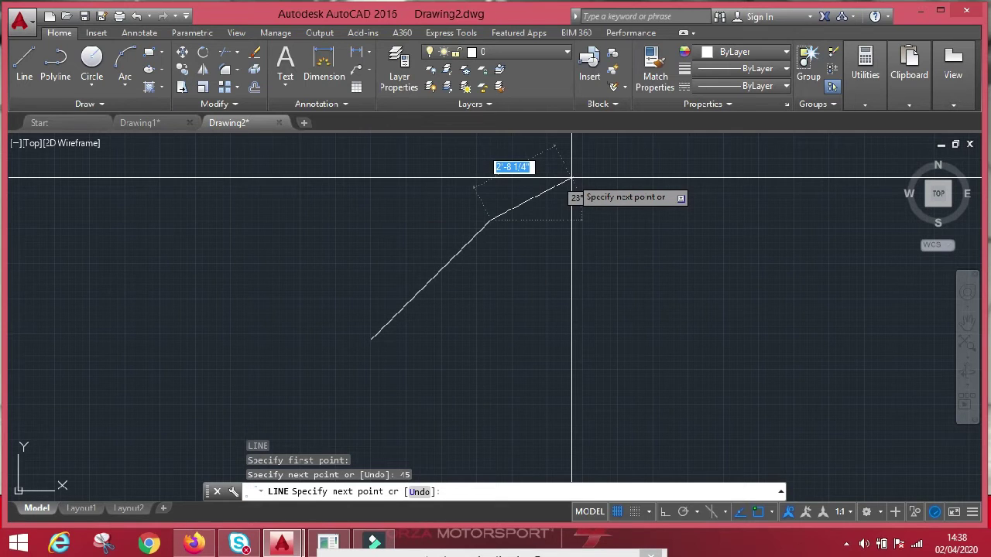
key(Escape)
click(449, 272)
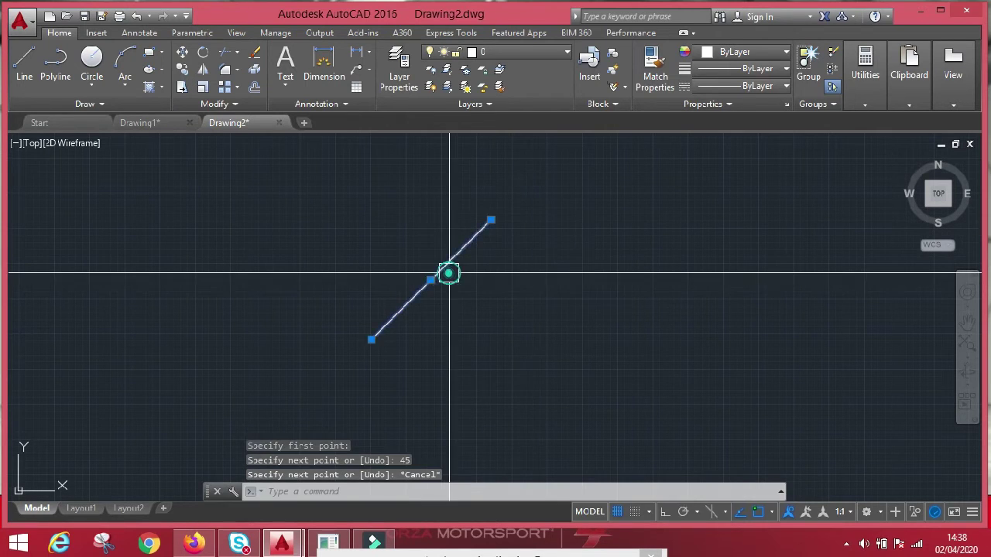
scroll(443, 343, down, 4)
scroll(442, 343, up, 6)
scroll(443, 343, down, 4)
key(Escape)
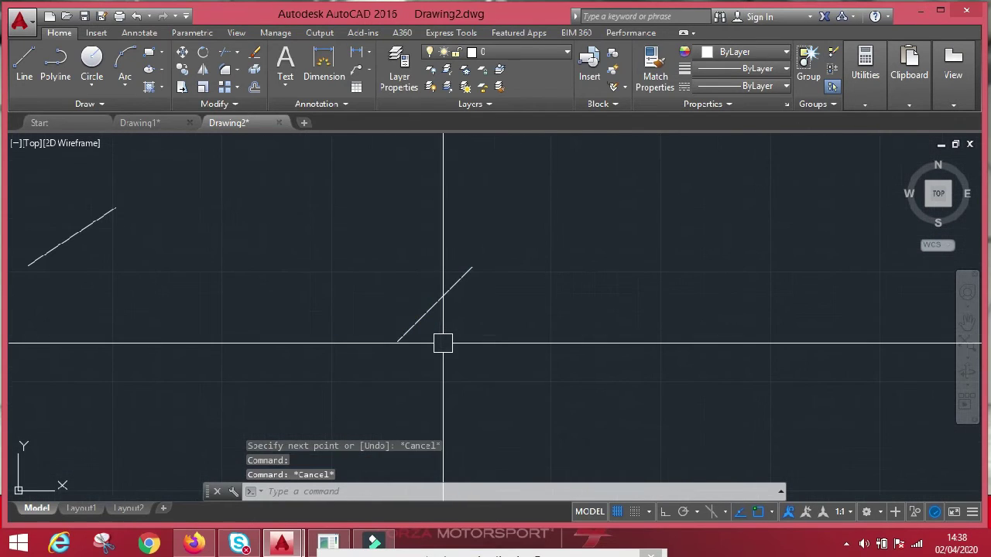
Step: Draw a freehand horizontal line starting from the lower end of the 45° line, extending a little beyond its upper end
text(l)
key(Return)
click(398, 341)
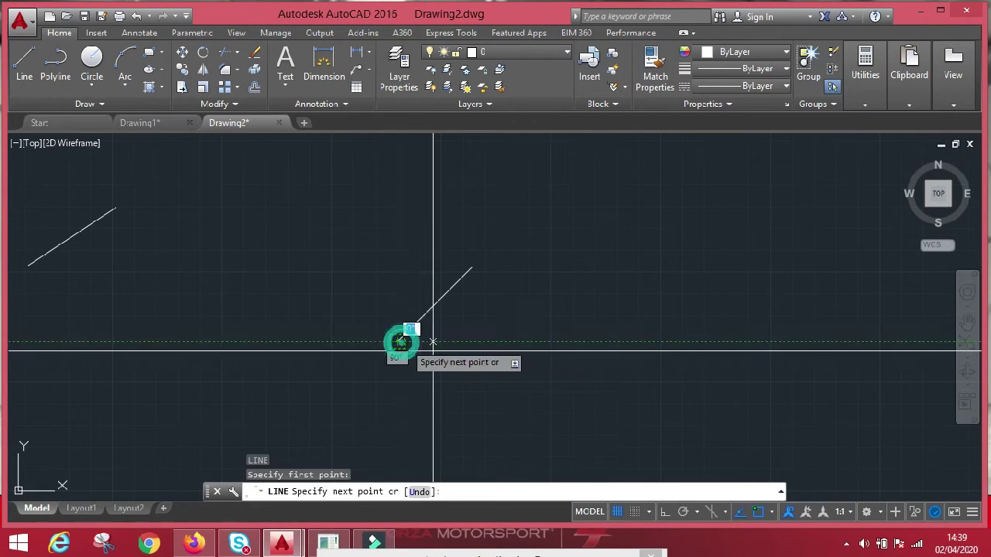
click(527, 343)
key(Escape)
scroll(480, 317, up, 2)
scroll(480, 318, down, 4)
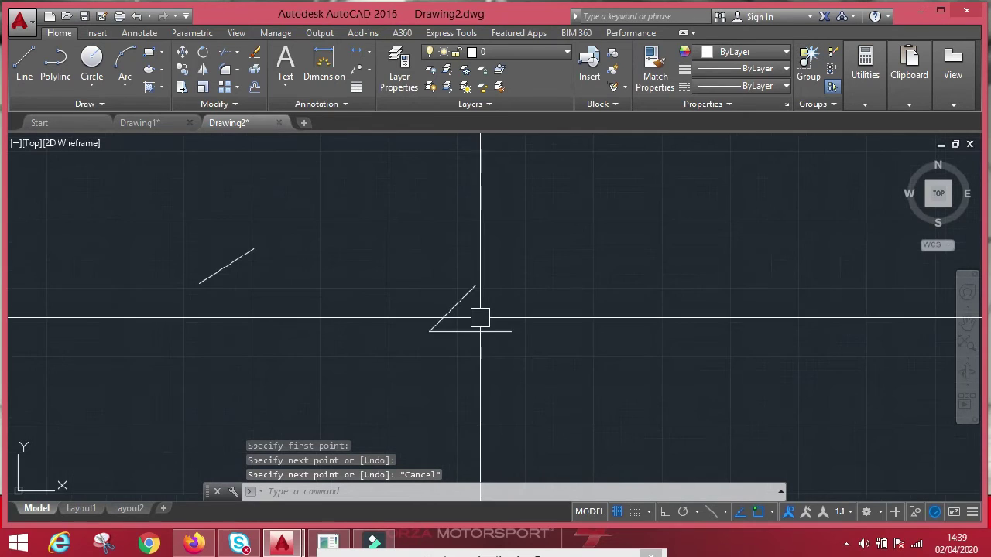
scroll(463, 317, up, 4)
key(Escape)
key(Escape)
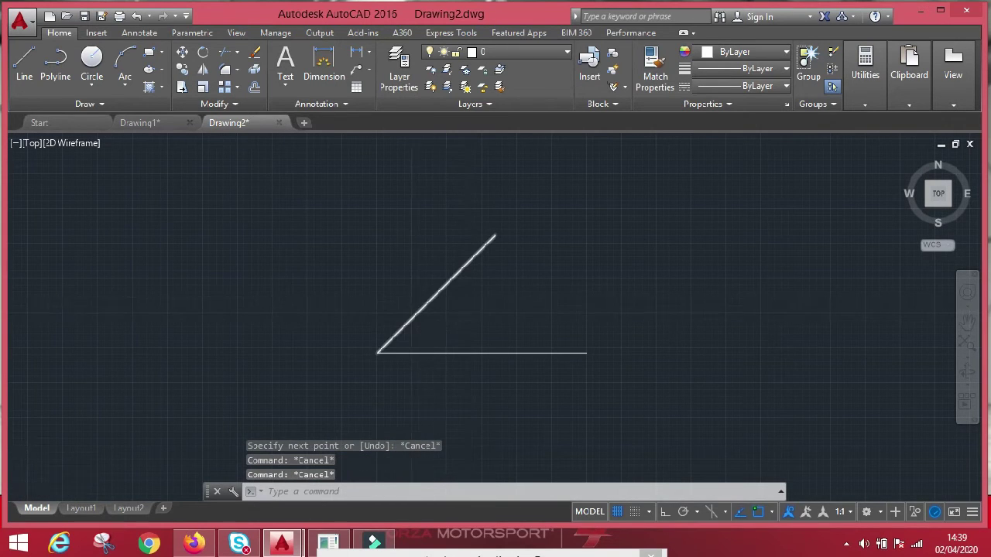
Step: Delete all the lines in the drawing with one crossing selection
scroll(482, 316, down, 9)
scroll(367, 315, up, 2)
scroll(480, 177, down, 2)
scroll(469, 221, down, 2)
middle_drag(468, 230, 436, 343)
scroll(436, 340, down, 2)
click(550, 272)
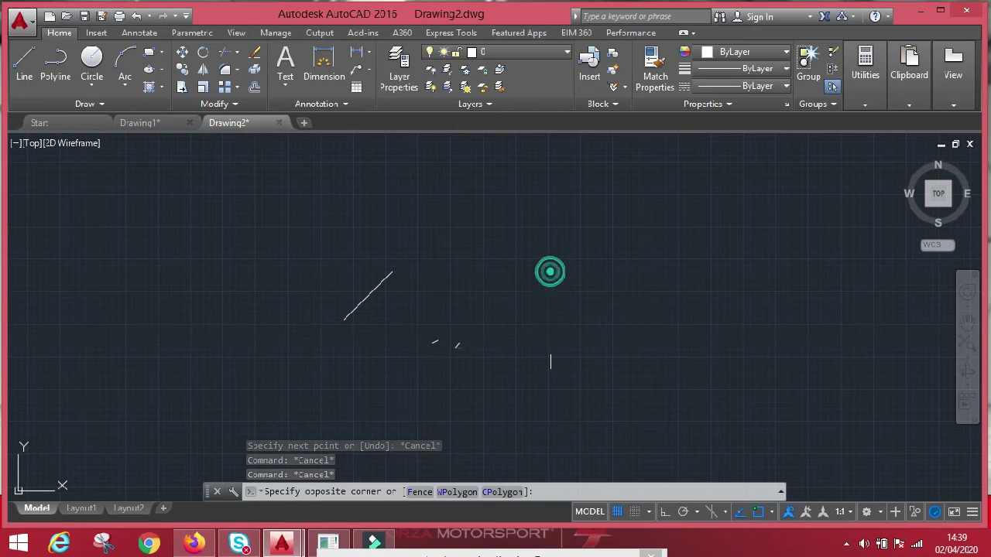
click(299, 374)
key(Delete)
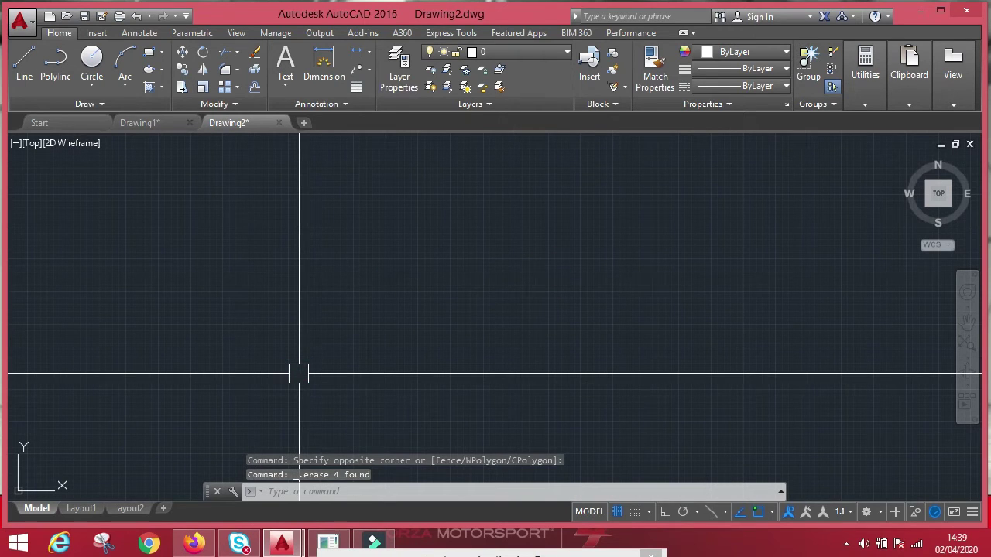
key(Escape)
key(Escape)
Step: Draw a freehand rectangle in the empty drawing with the Rectangle command by picking two opposite corners
scroll(361, 316, up, 3)
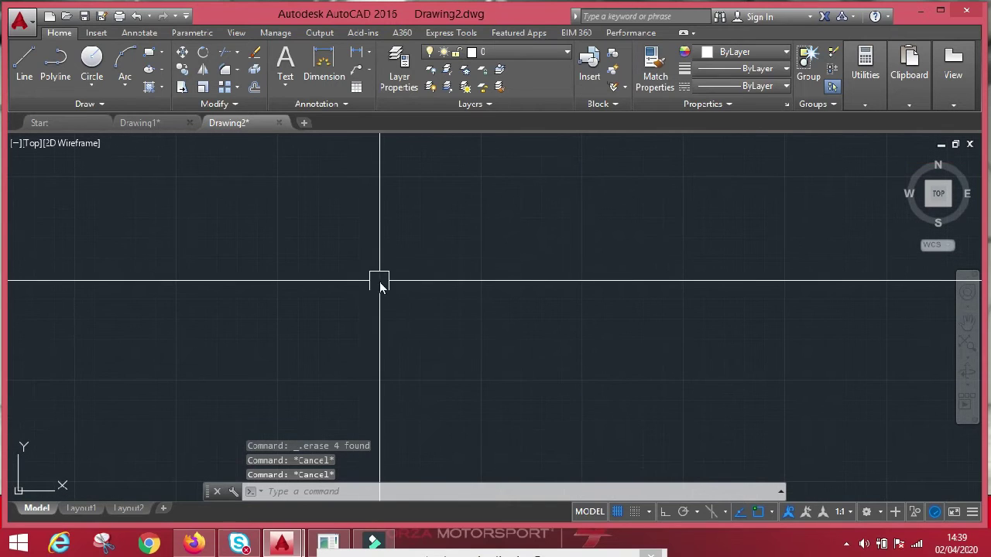
text(REC)
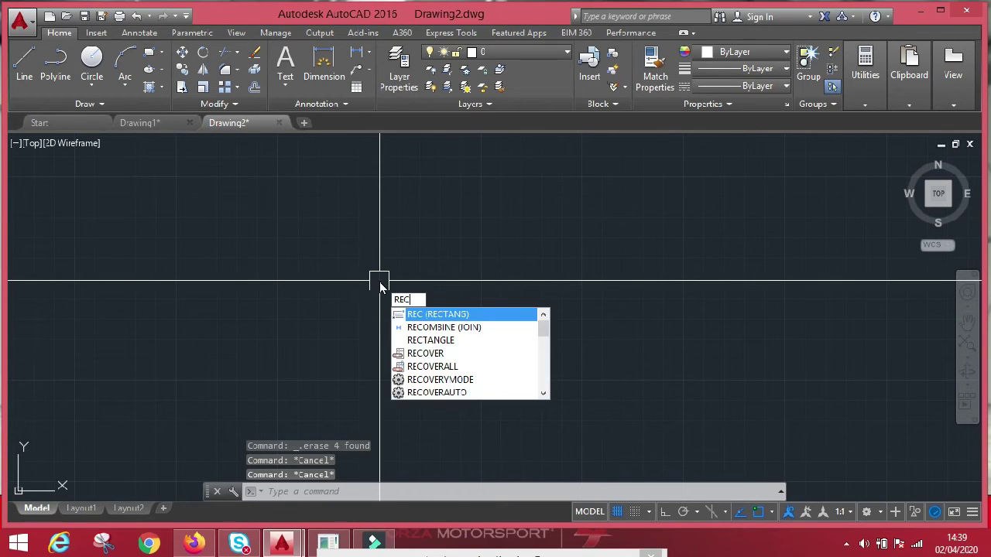
key(Return)
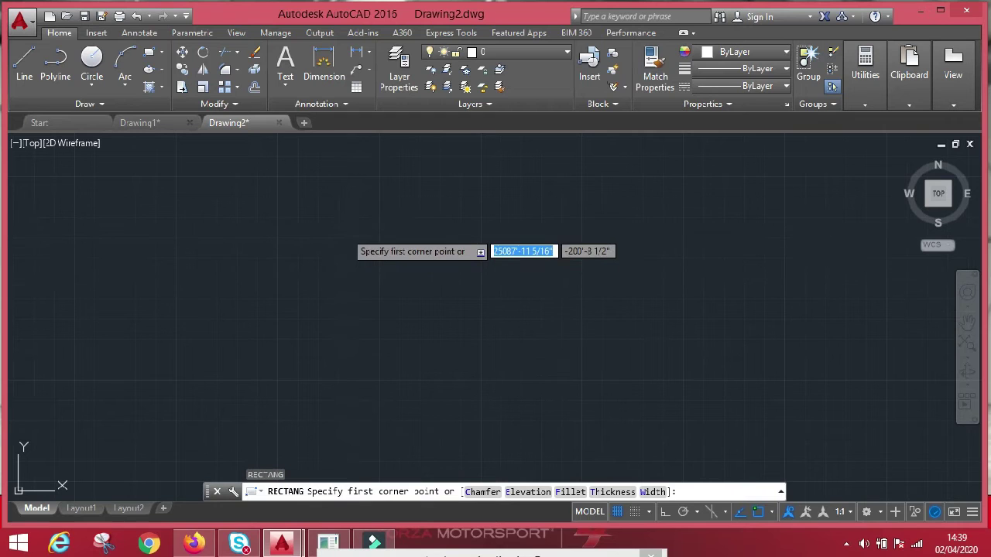
click(343, 225)
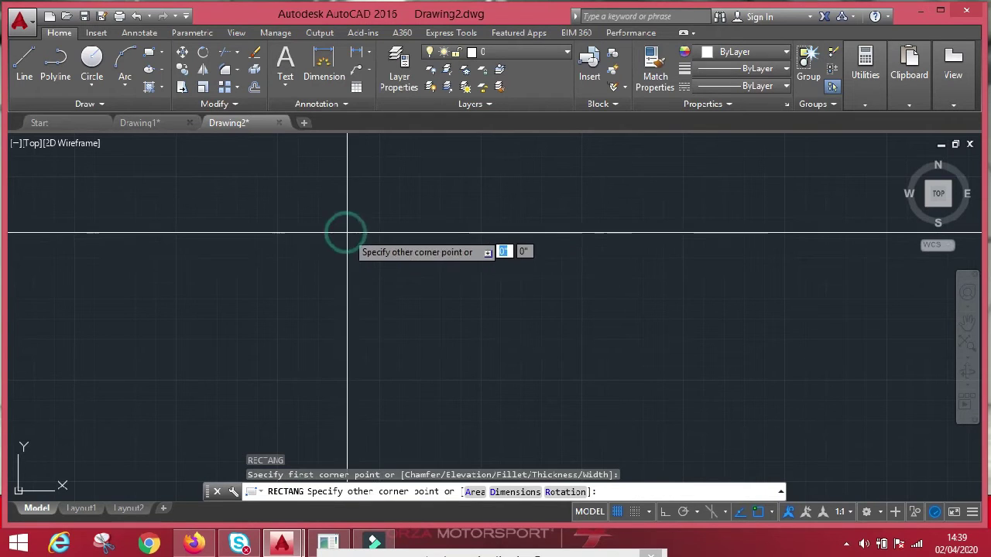
click(476, 326)
key(Escape)
key(Escape)
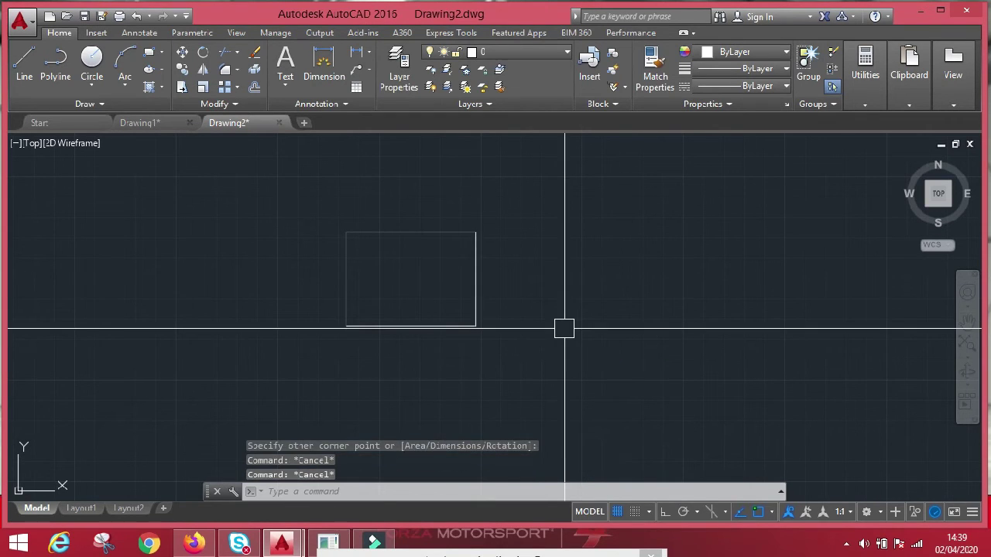
Step: Draw a second, wider freehand rectangle beside the first one, with their upper edges roughly level
text(rec)
key(Return)
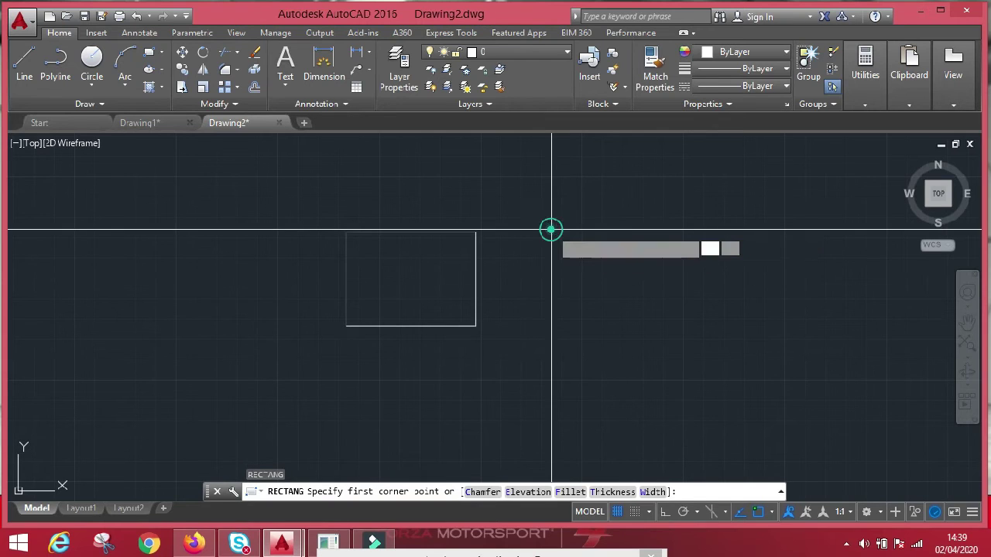
click(551, 230)
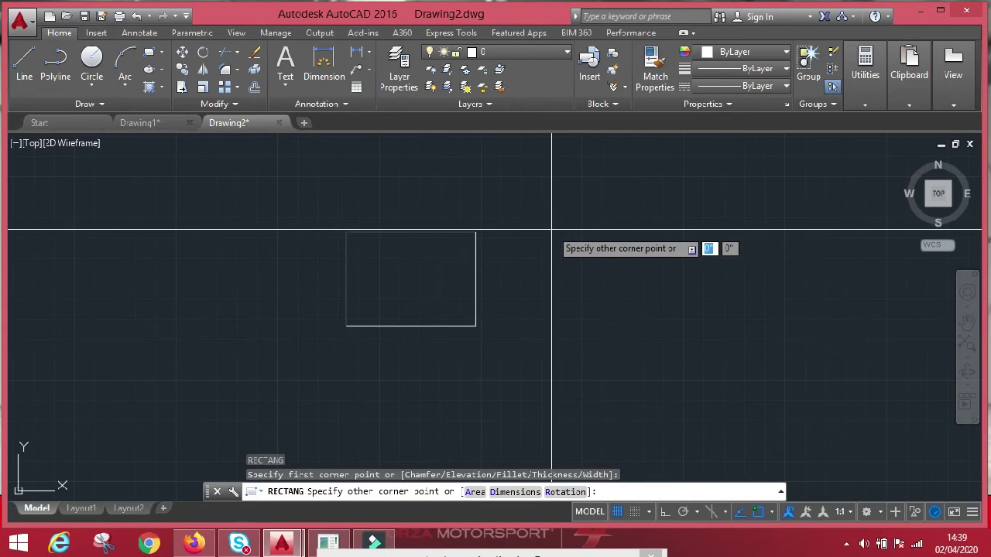
click(800, 362)
key(Escape)
key(Escape)
scroll(632, 301, down, 3)
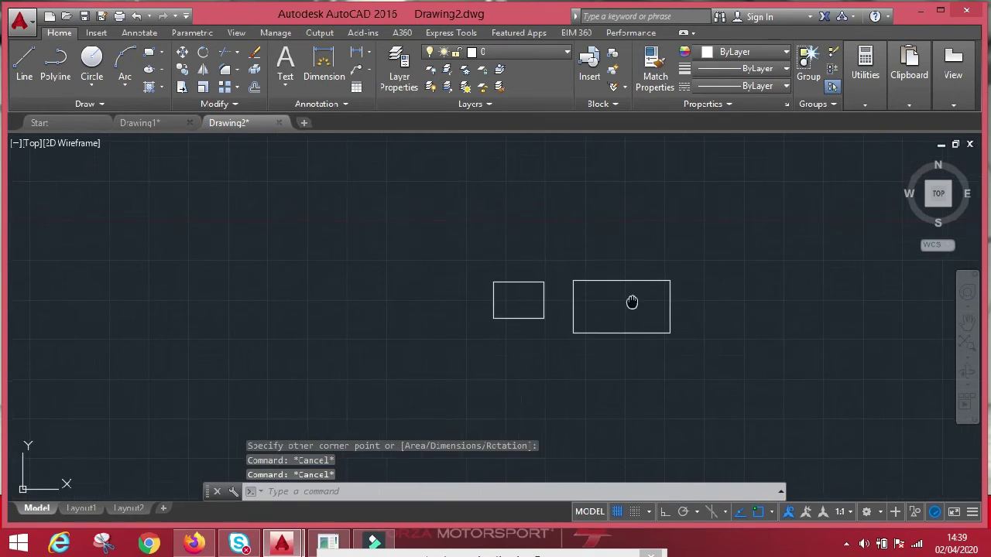
middle_drag(633, 301, 714, 288)
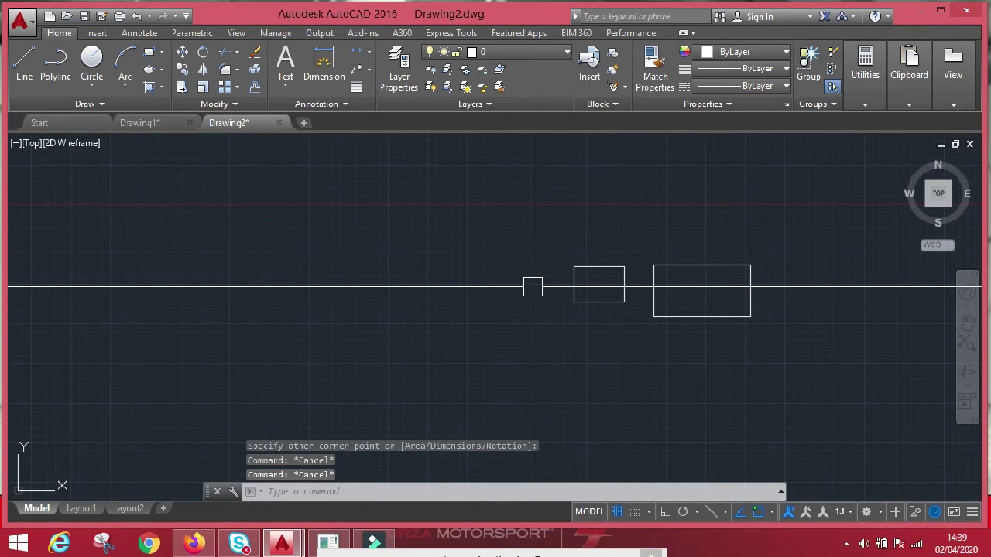
key(Escape)
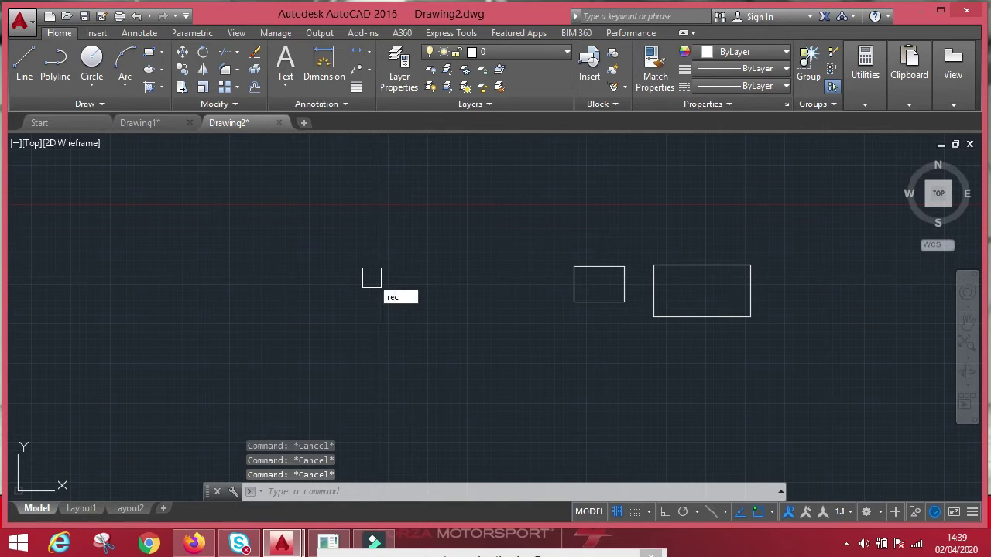
key(Return)
click(310, 237)
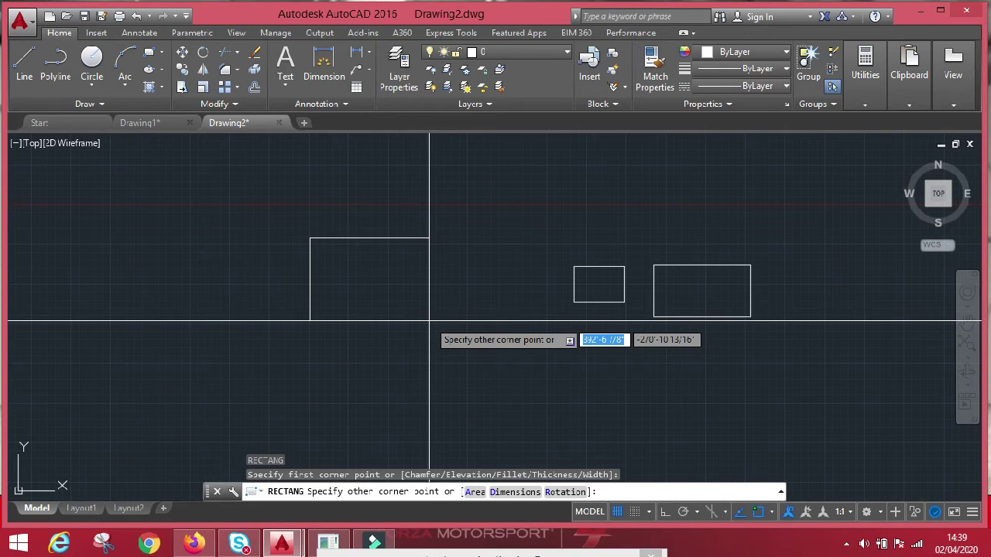
key(F8)
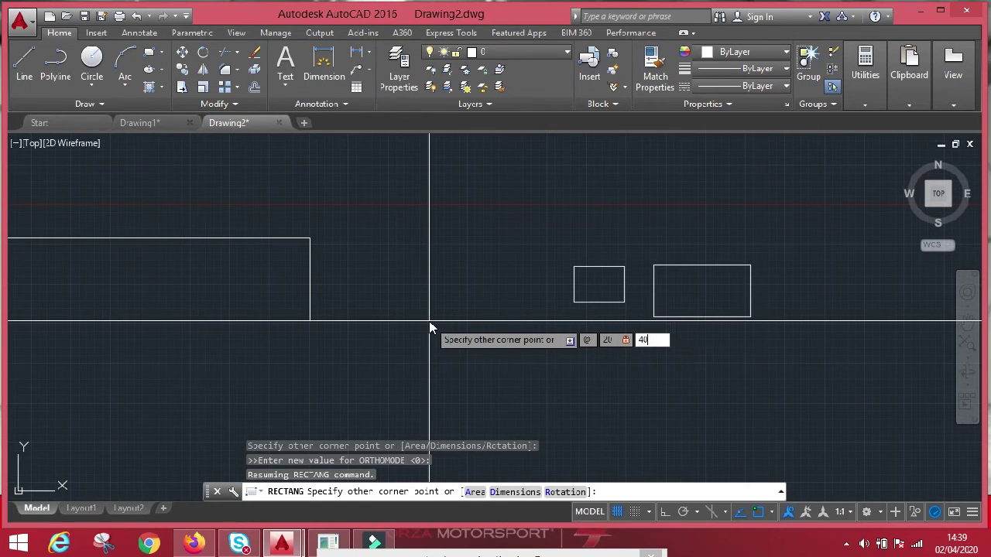
key(Return)
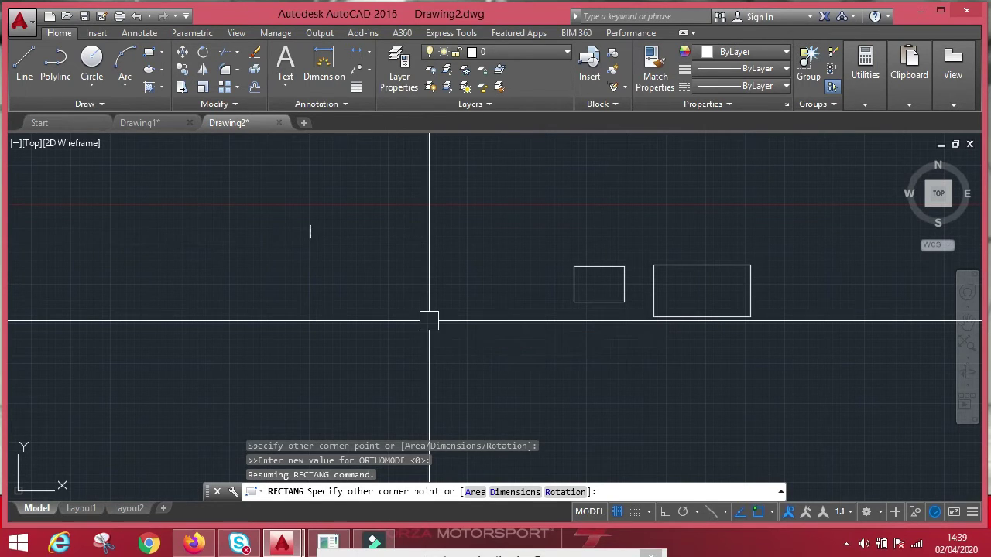
key(Escape)
Step: Delete the very narrow rectangle standing apart from the two freehand rectangles
scroll(396, 199, up, 4)
click(385, 203)
click(65, 338)
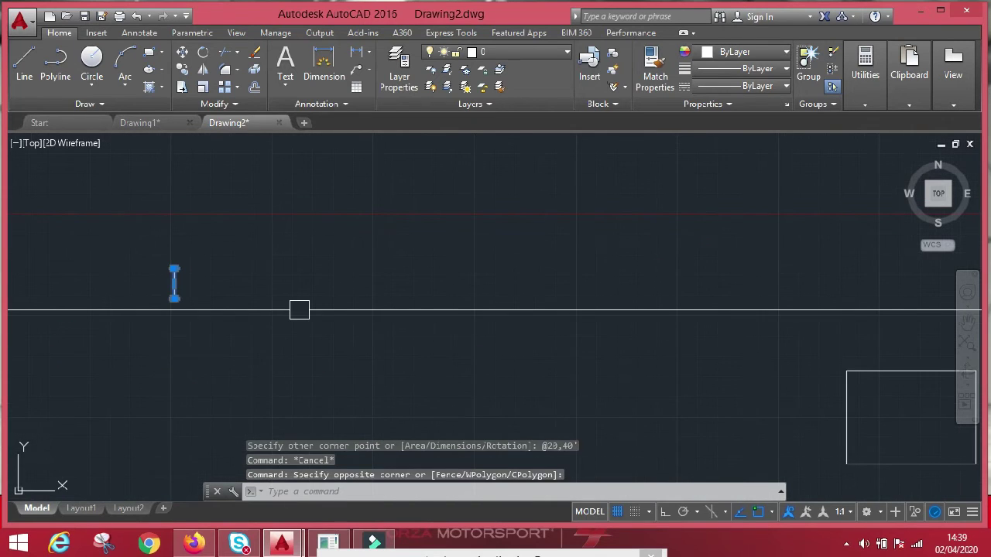
key(Delete)
scroll(299, 307, down, 3)
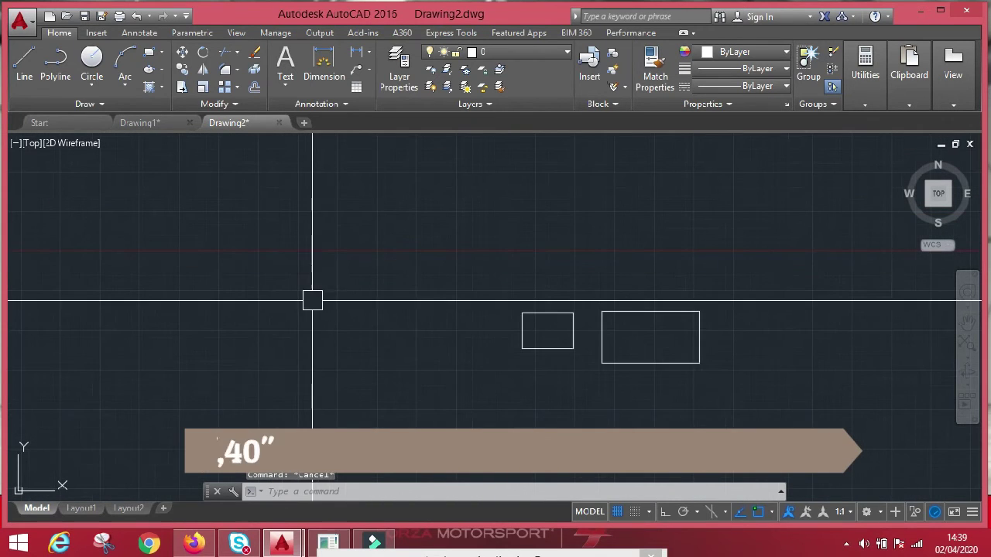
text(rec)
key(Return)
click(268, 270)
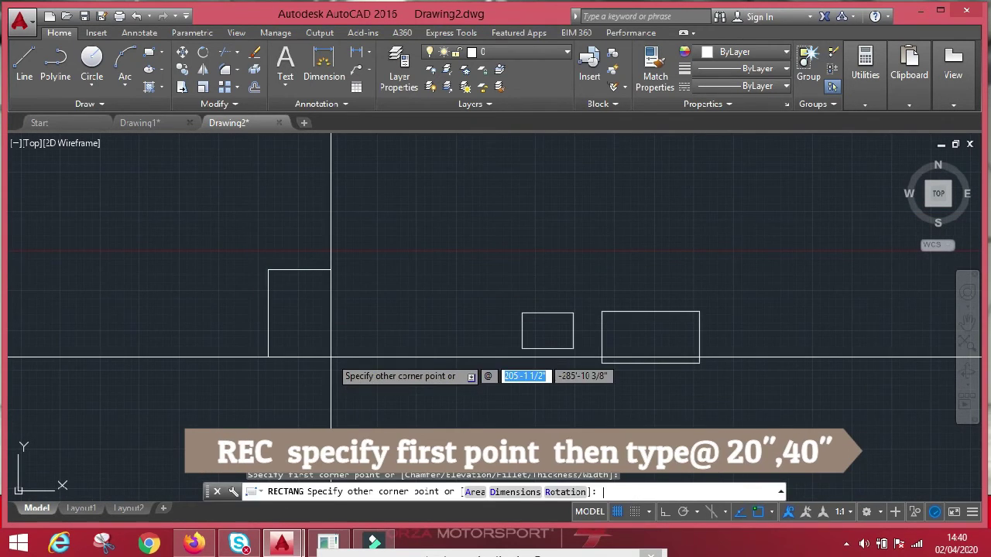
text(@20)
key(comma)
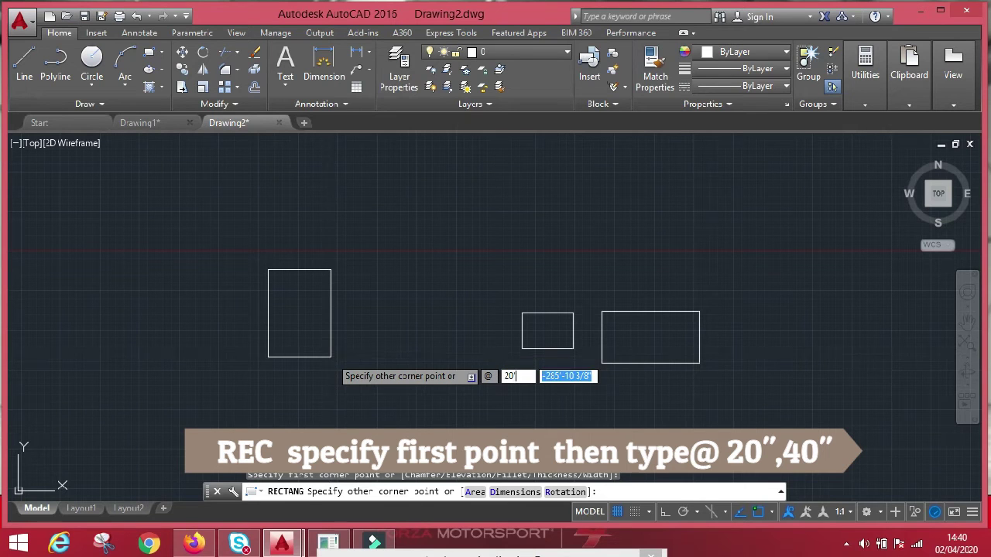
text(40)
key(Return)
key(Escape)
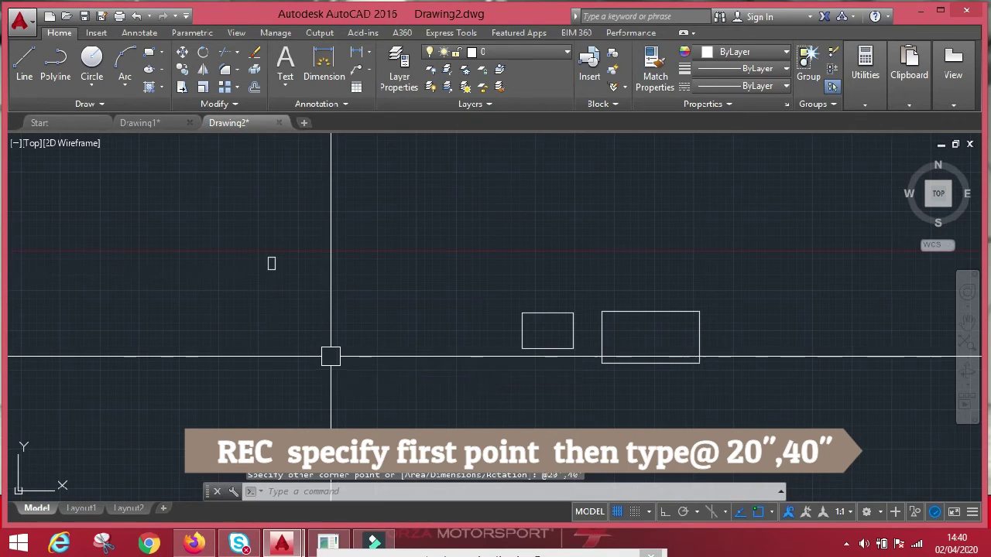
Step: Examine the new exact-size rectangle up close and compare it with the two freehand rectangles
scroll(248, 267, up, 5)
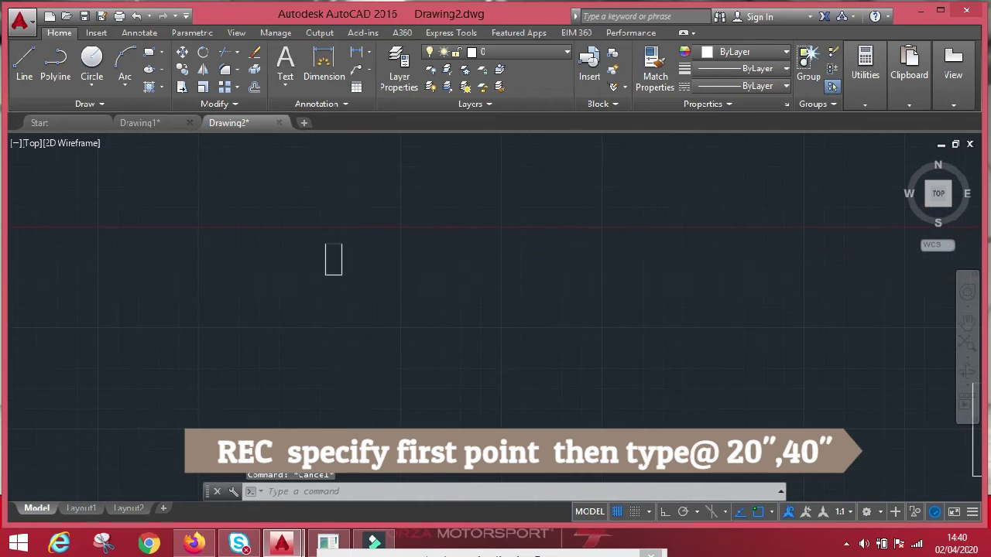
scroll(436, 309, down, 3)
scroll(382, 277, up, 5)
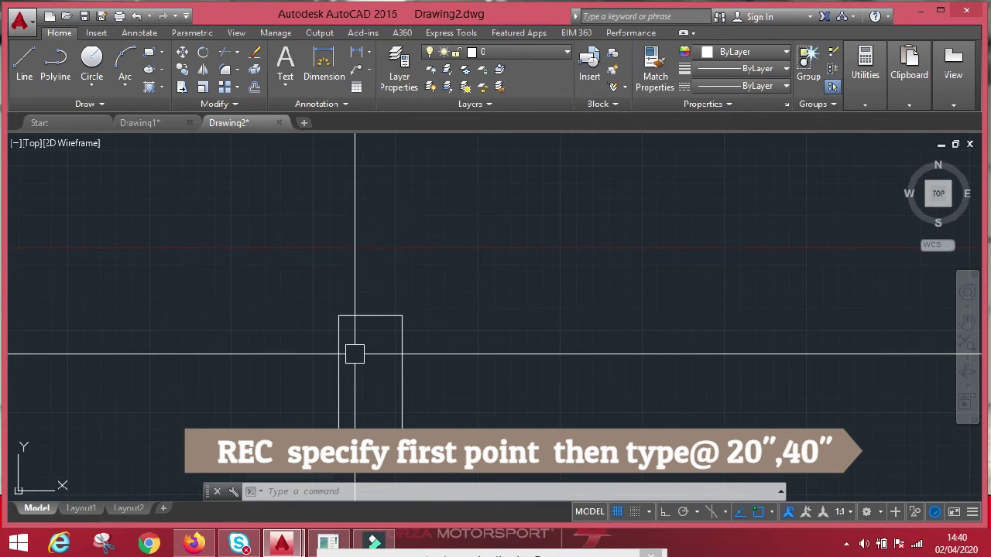
scroll(349, 369, down, 7)
scroll(422, 349, down, 2)
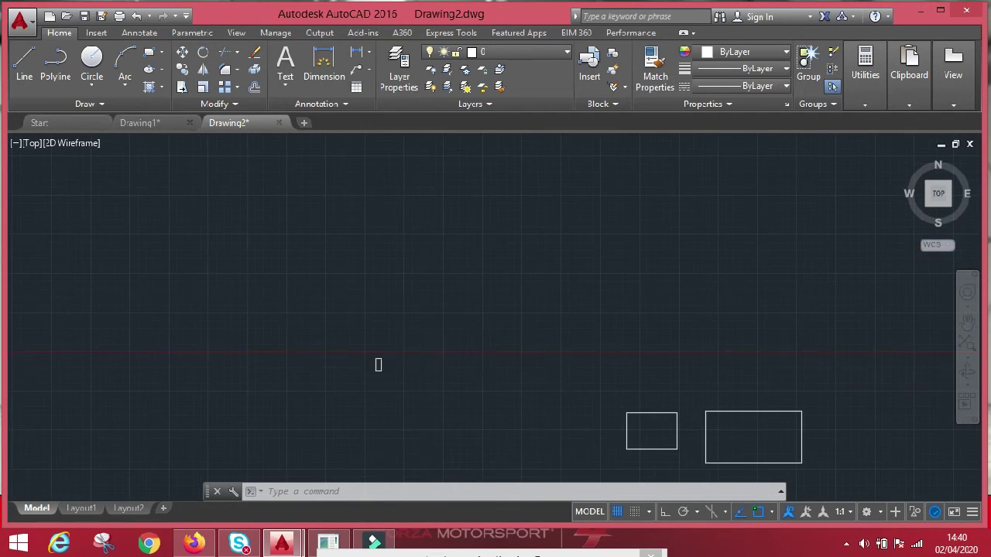
scroll(460, 418, up, 2)
middle_drag(455, 398, 427, 326)
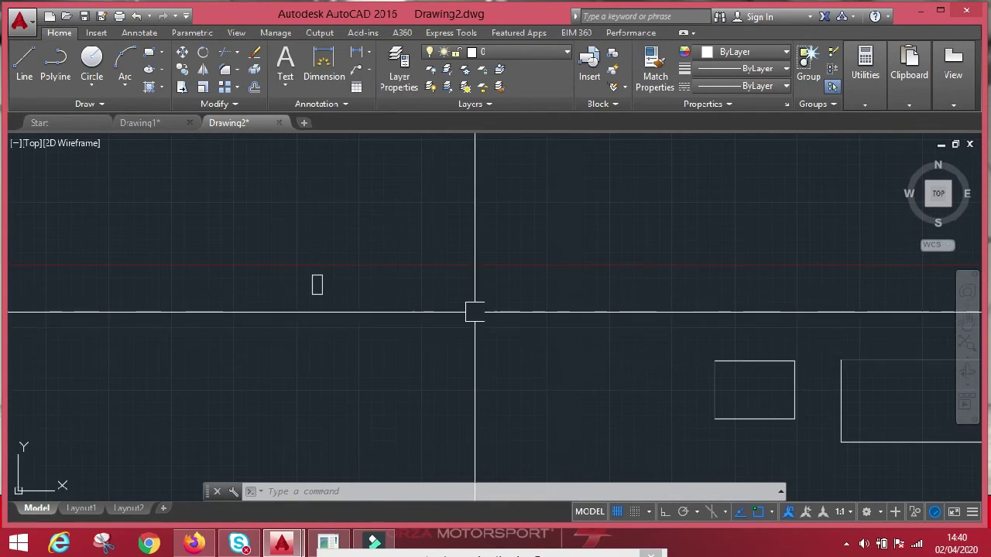
scroll(343, 275, up, 5)
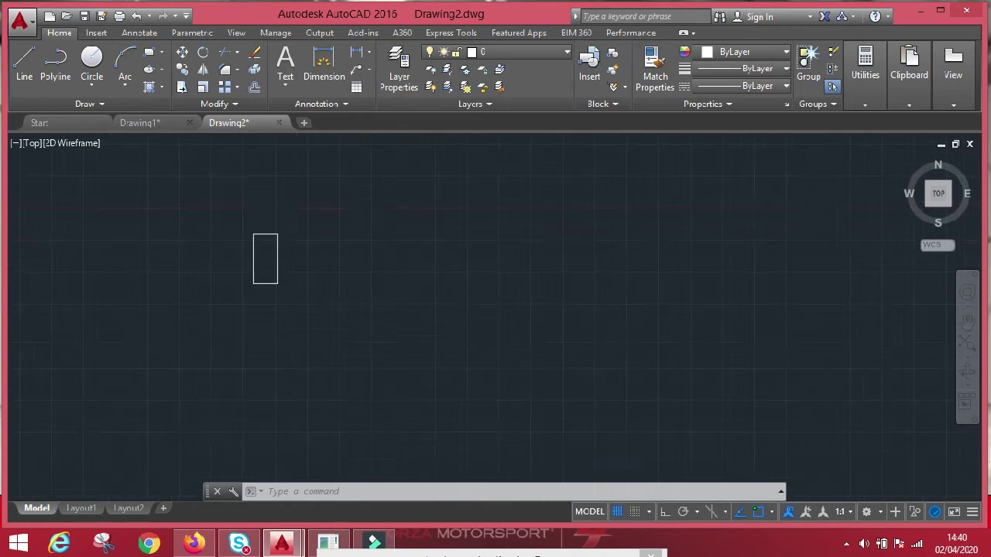
middle_drag(372, 276, 444, 336)
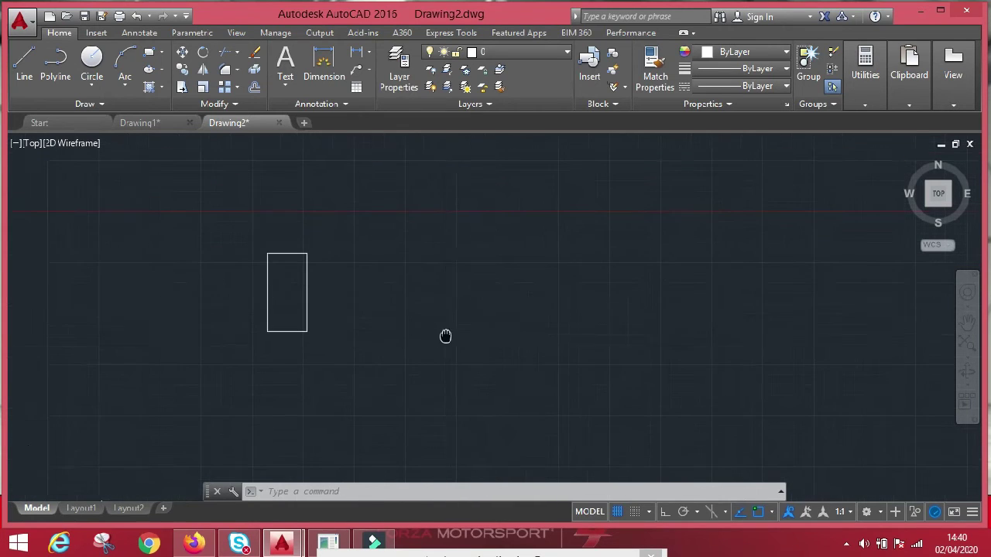
key(Return)
click(423, 304)
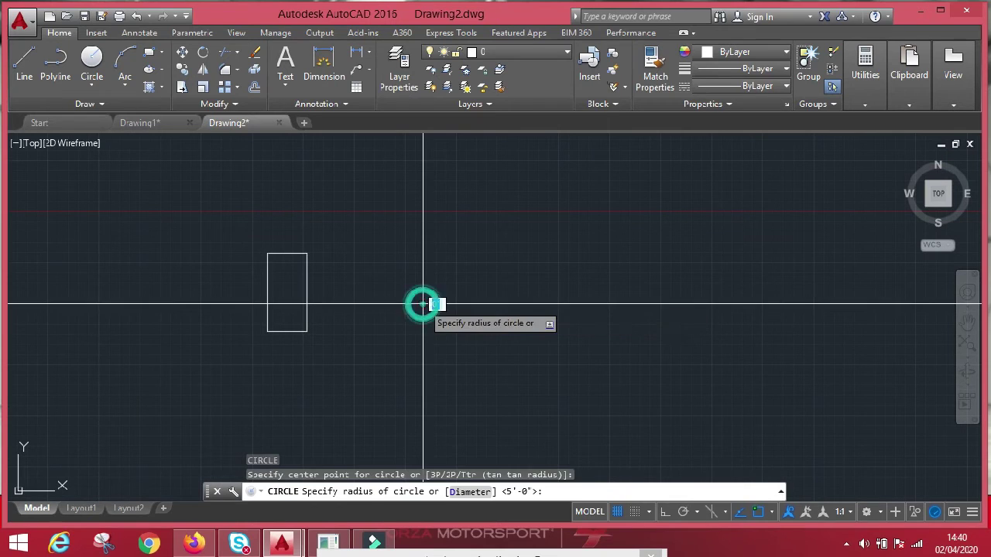
key(Escape)
Step: Draw a circle with a radius of 5' in the empty area beside the tall rectangle
text(c)
key(Return)
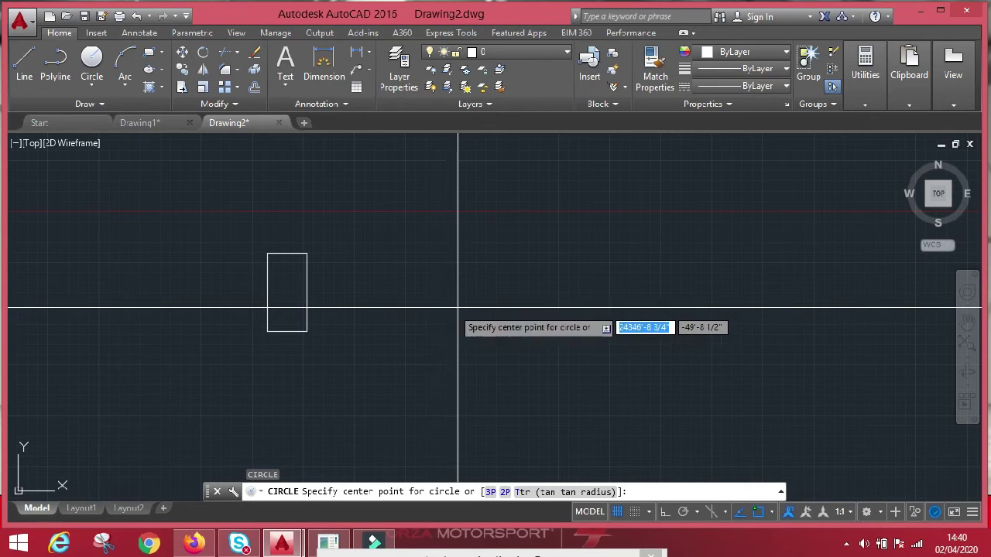
click(496, 306)
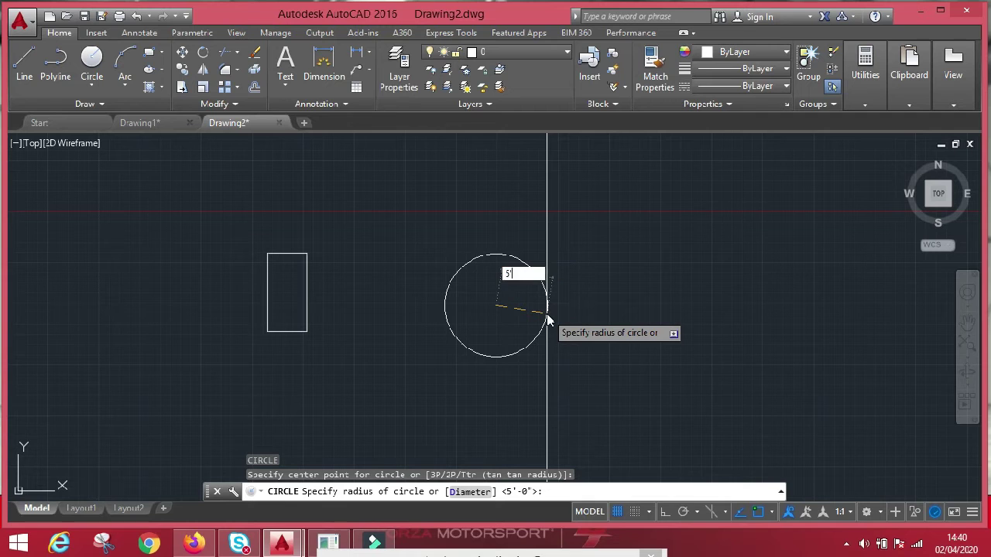
key(Return)
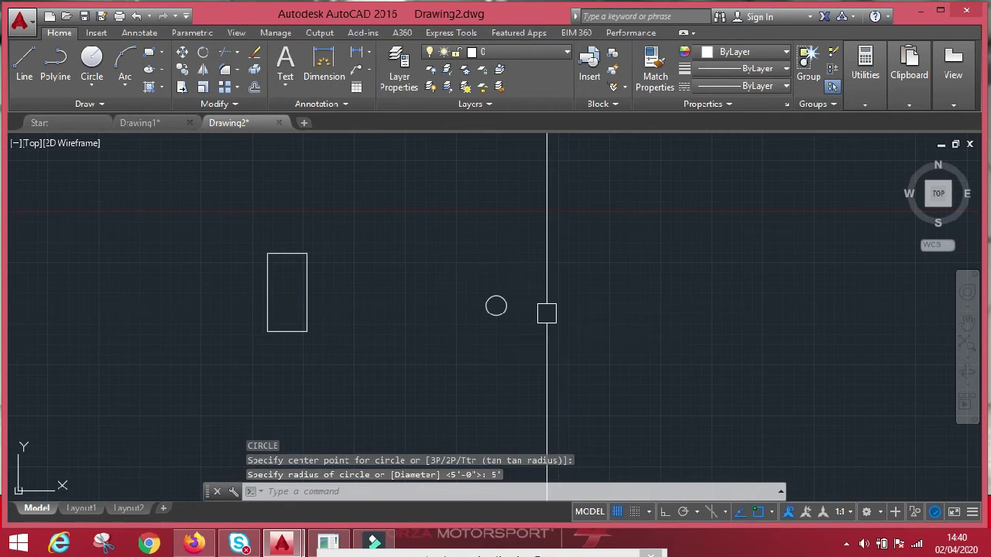
Step: Draw a freehand diagonal line rising to the right between the rectangle and the circle
scroll(522, 316, up, 6)
scroll(509, 253, down, 4)
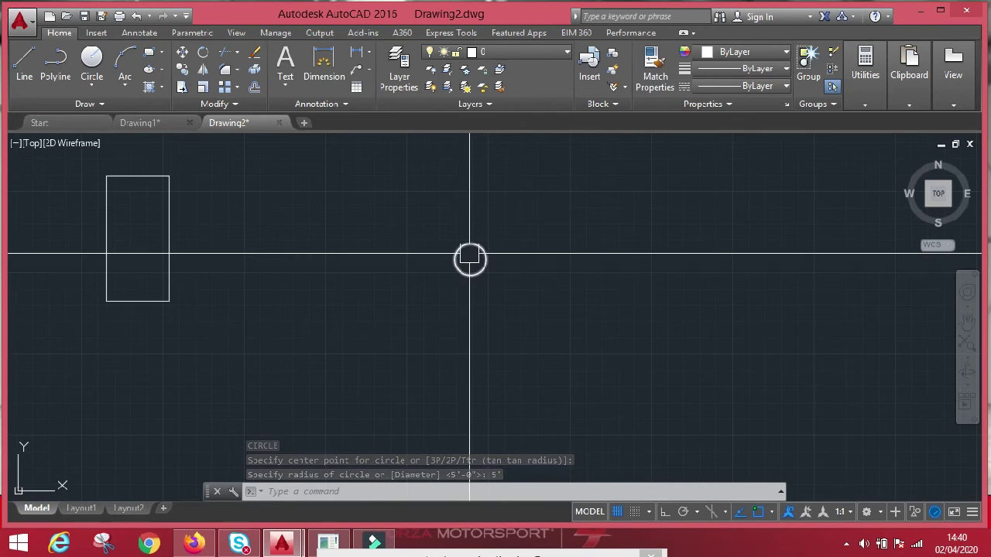
scroll(469, 258, up, 4)
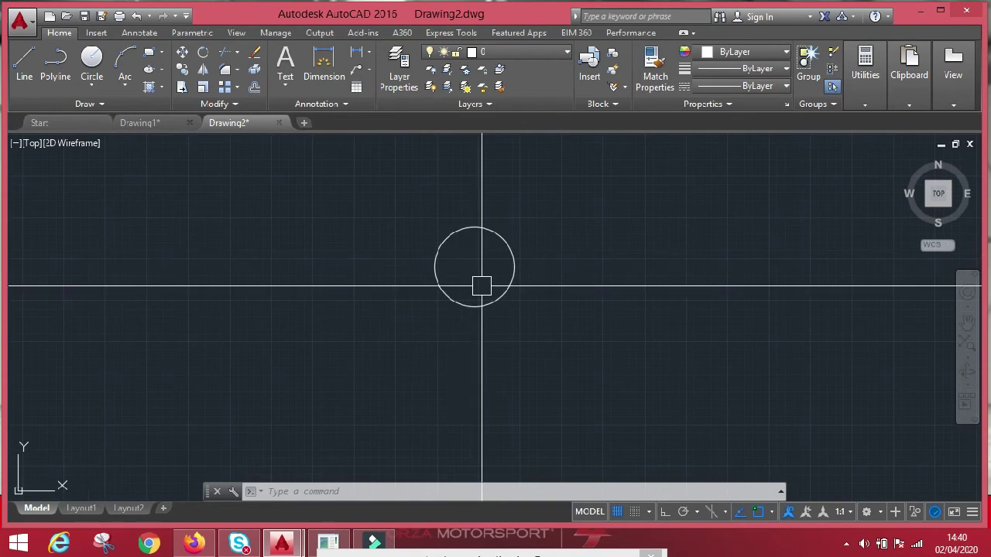
scroll(481, 287, down, 4)
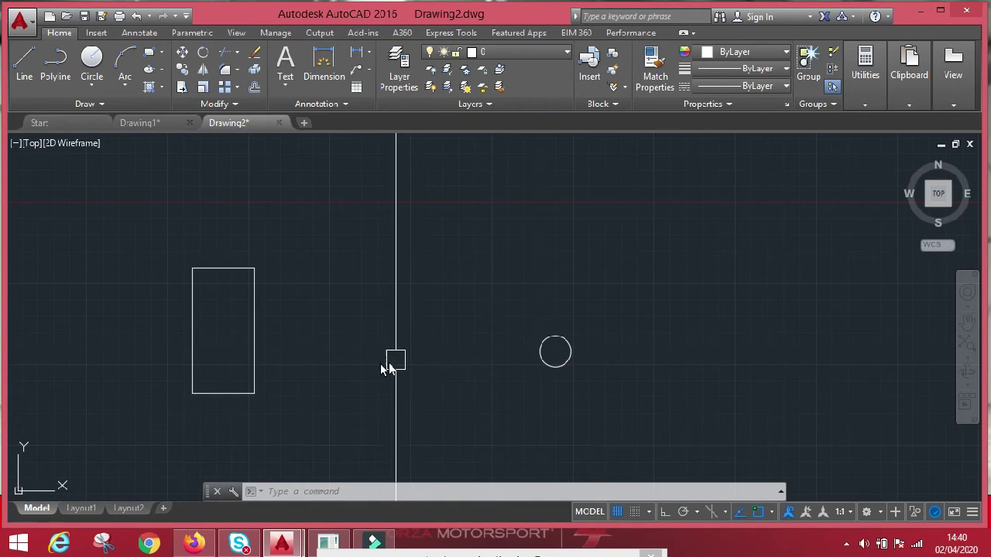
text(l)
key(Return)
click(344, 370)
click(429, 285)
key(Escape)
scroll(655, 313, down, 2)
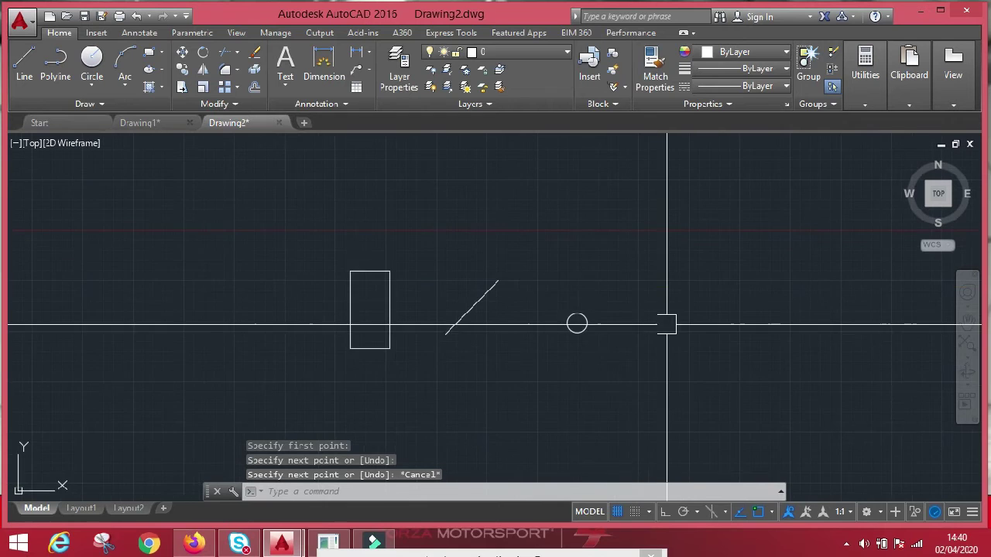
Step: Move the circle horizontally farther away from the diagonal line, using a base point inside the circle
scroll(642, 328, up, 2)
scroll(552, 331, up, 2)
scroll(552, 333, down, 2)
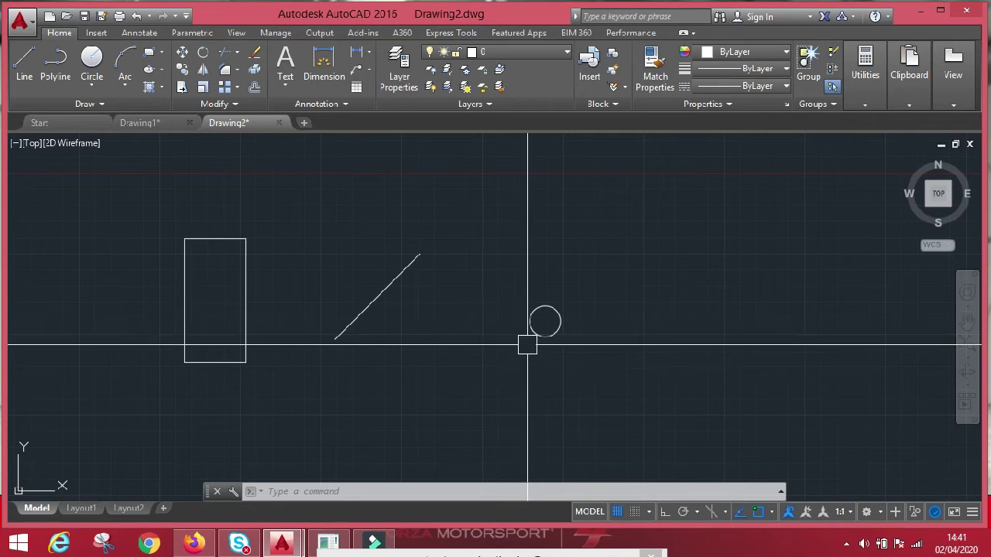
scroll(574, 415, up, 2)
scroll(564, 387, down, 2)
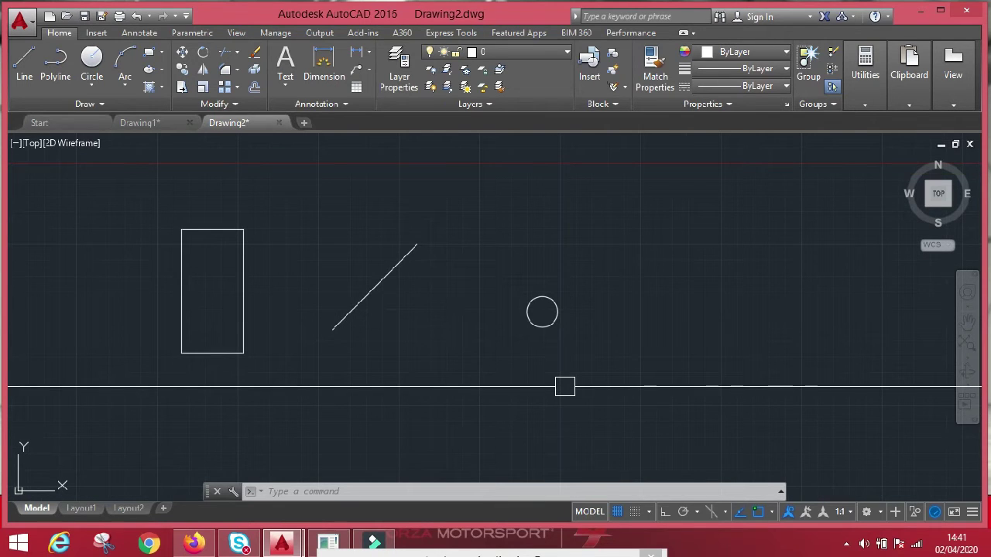
key(Return)
click(523, 329)
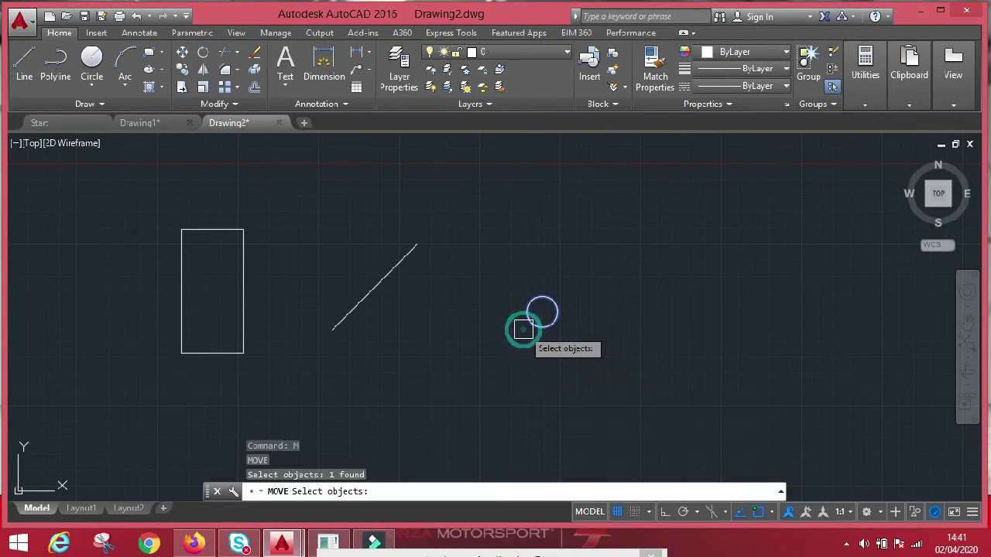
key(Return)
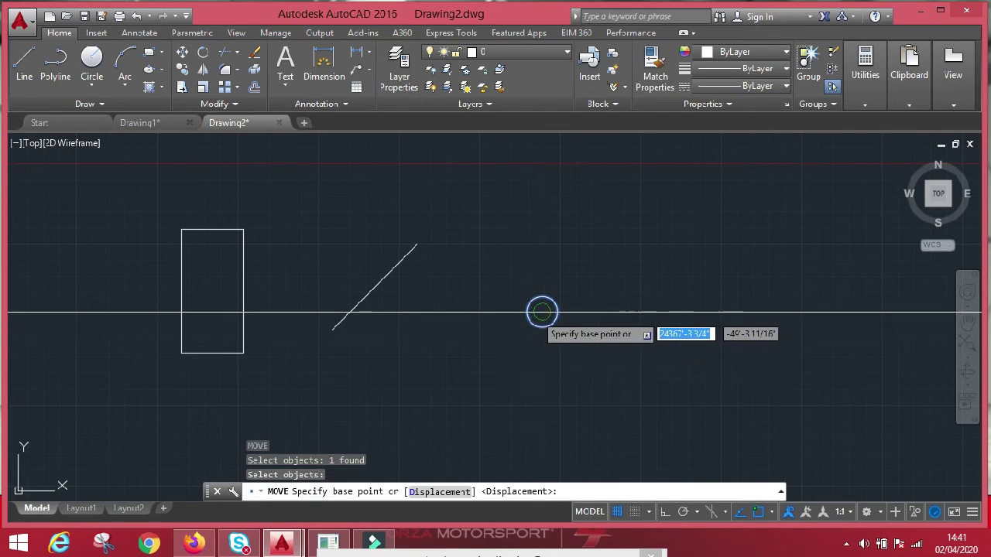
scroll(543, 310, up, 3)
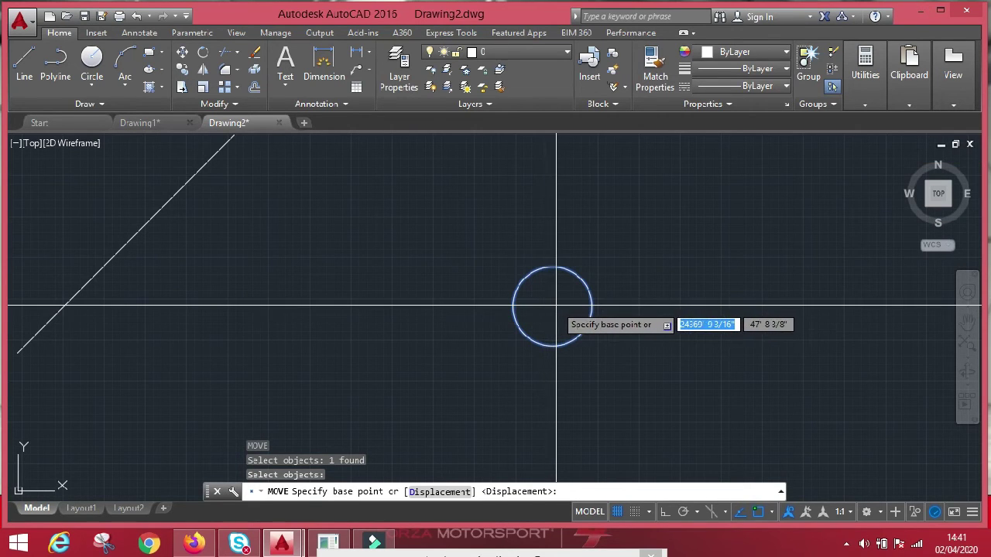
click(556, 307)
click(684, 307)
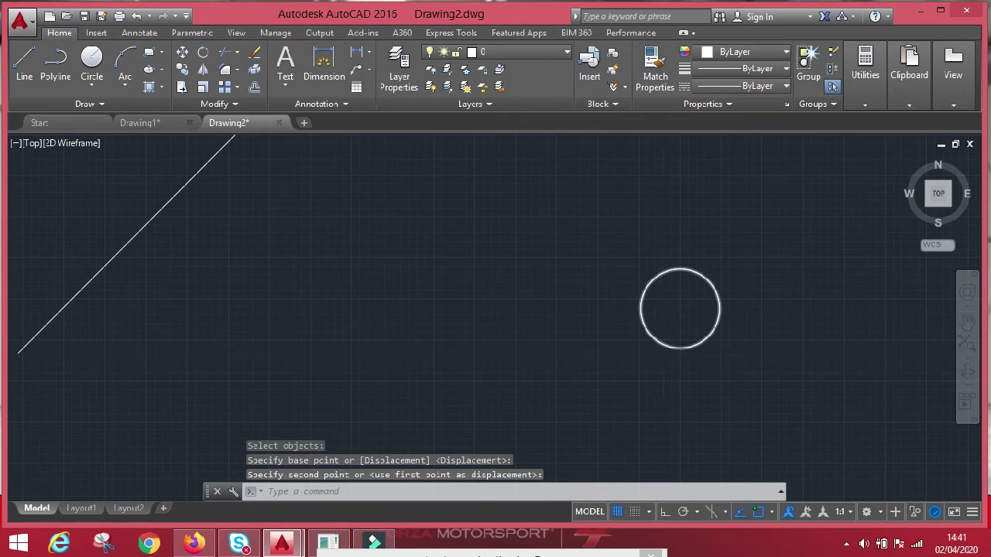
Step: Move the rectangle, line and circle together horizontally to the right with the Move command
scroll(637, 354, down, 6)
scroll(659, 343, up, 2)
click(709, 250)
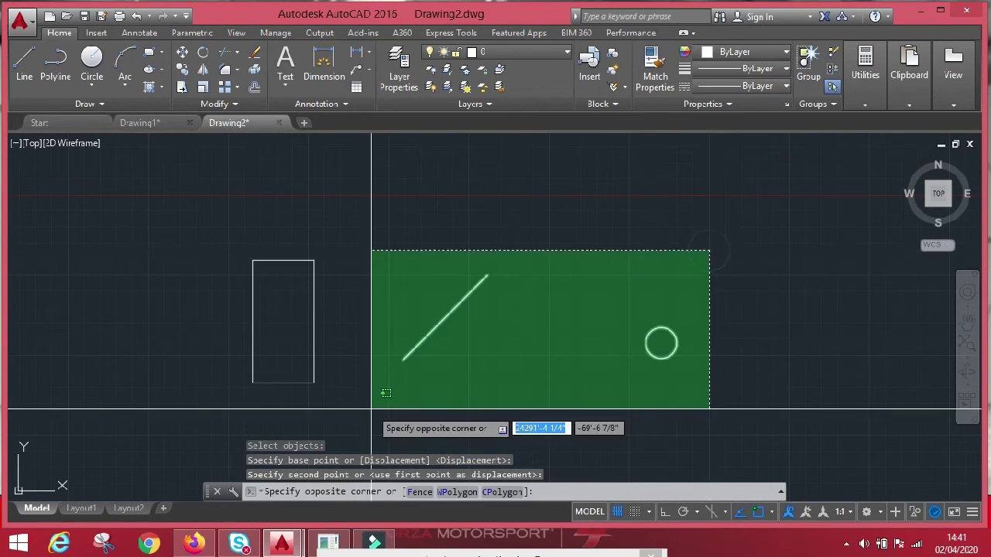
click(215, 402)
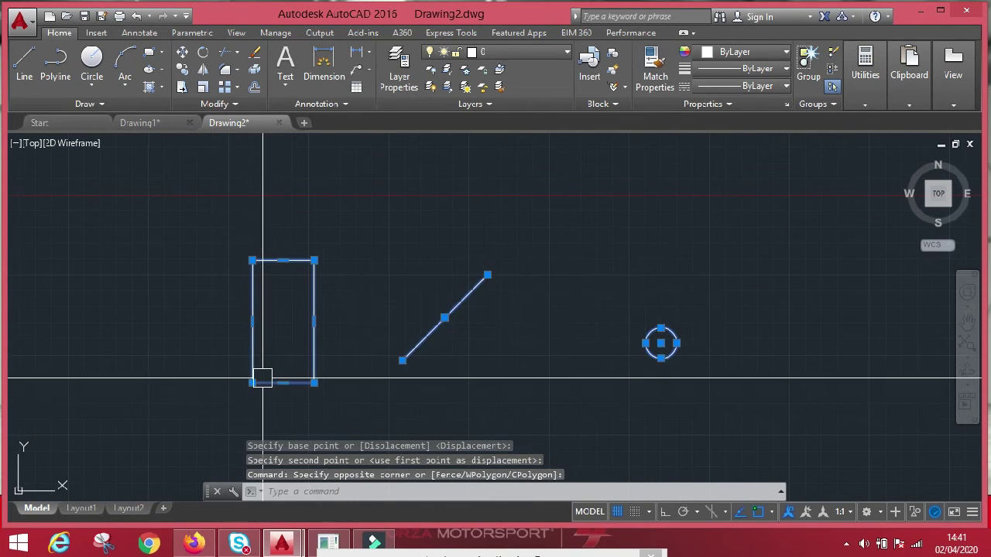
scroll(442, 274, down, 5)
scroll(441, 274, up, 2)
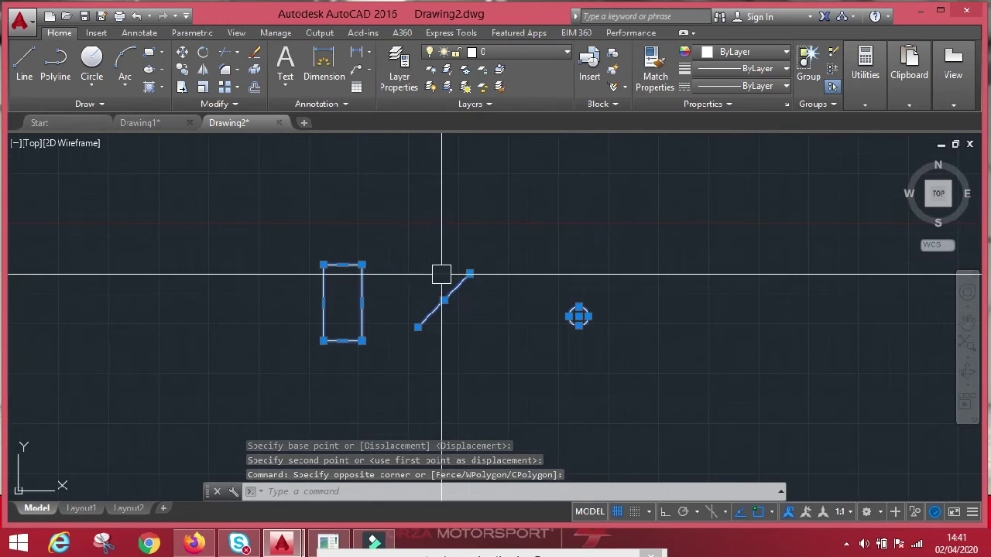
text(m)
key(Return)
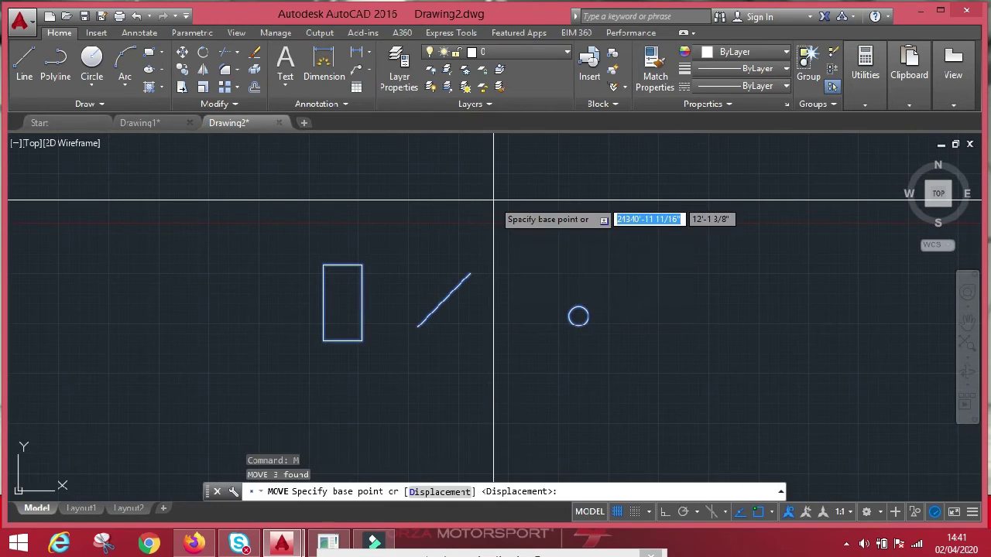
click(391, 229)
click(529, 230)
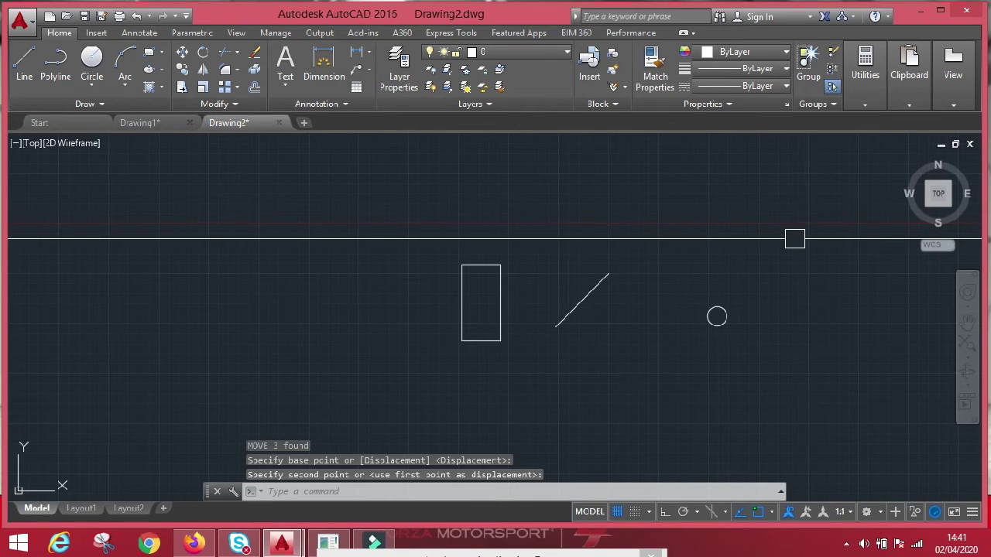
middle_drag(794, 239, 418, 300)
click(439, 270)
click(83, 417)
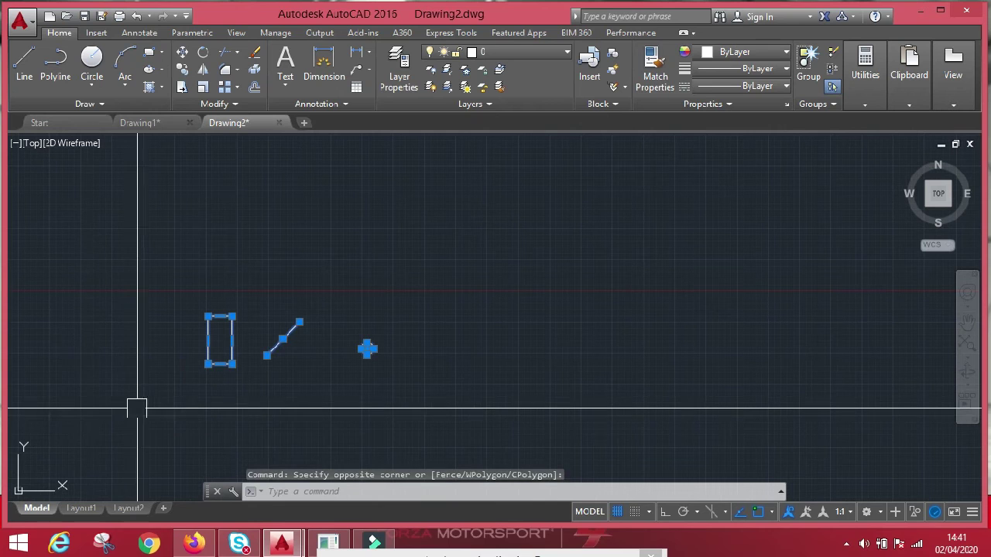
text(co)
key(Return)
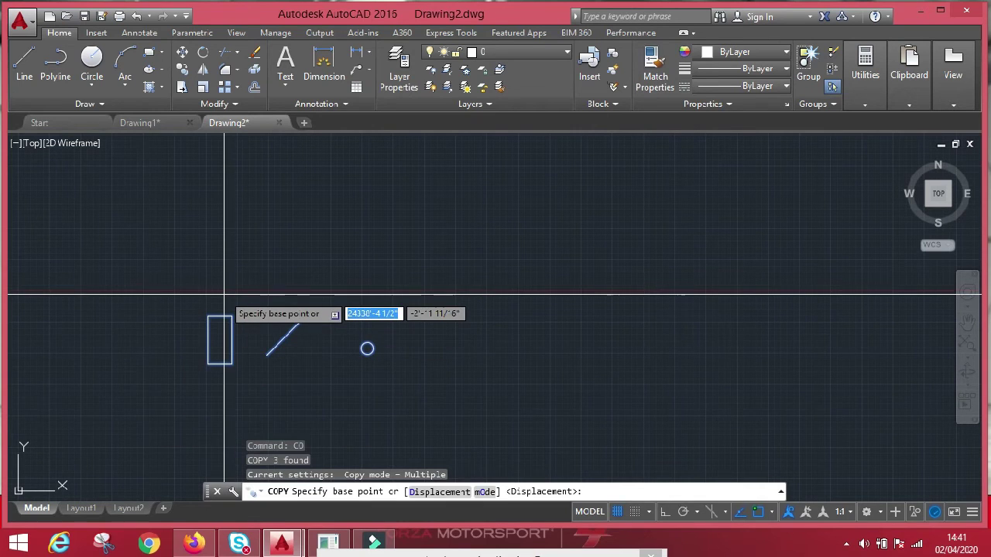
key(Escape)
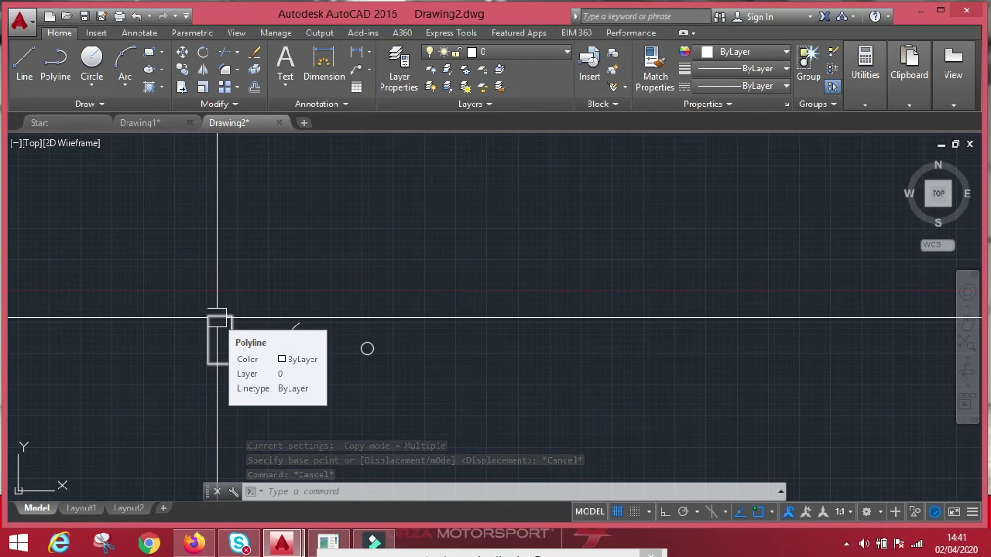
scroll(222, 343, up, 4)
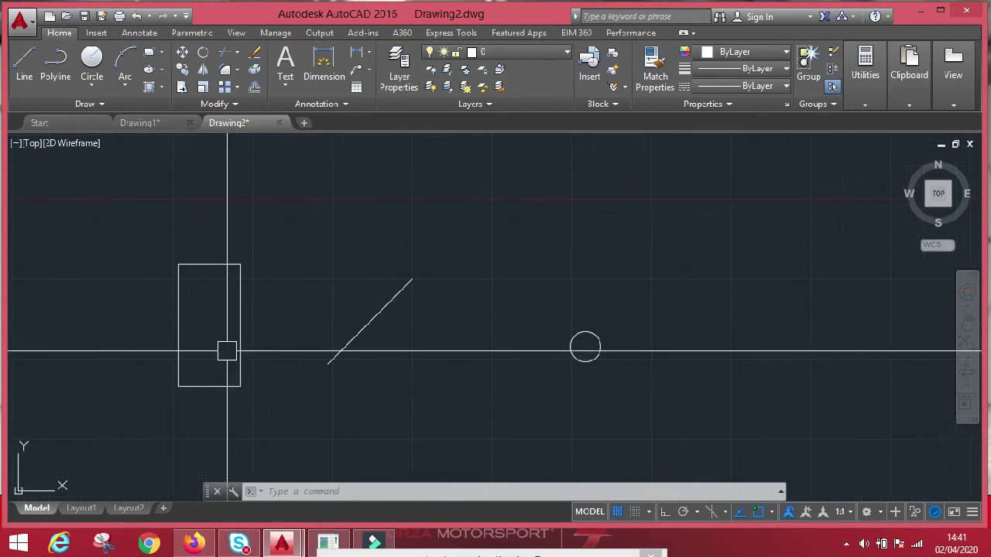
click(237, 355)
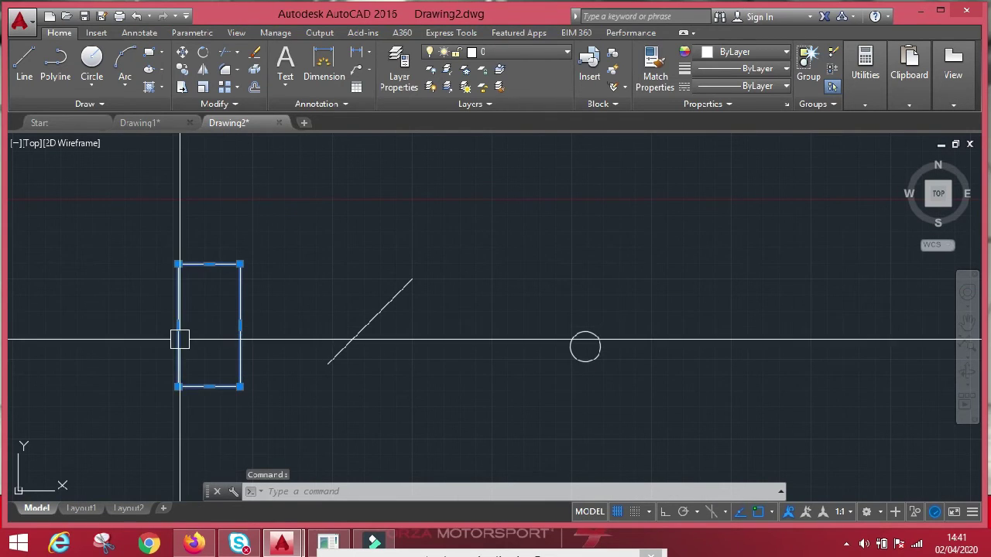
mouse_move(178, 325)
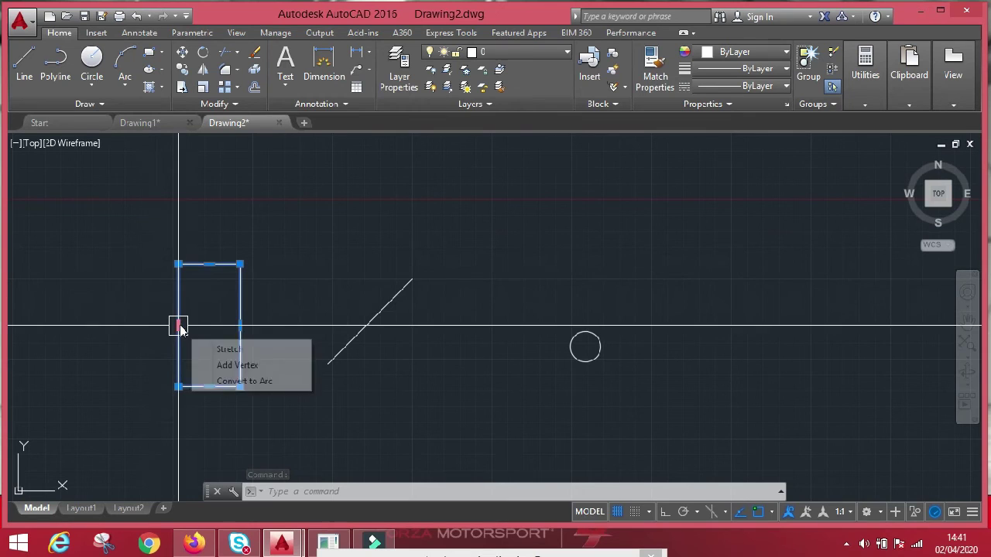
click(243, 379)
key(Return)
key(Escape)
key(Escape)
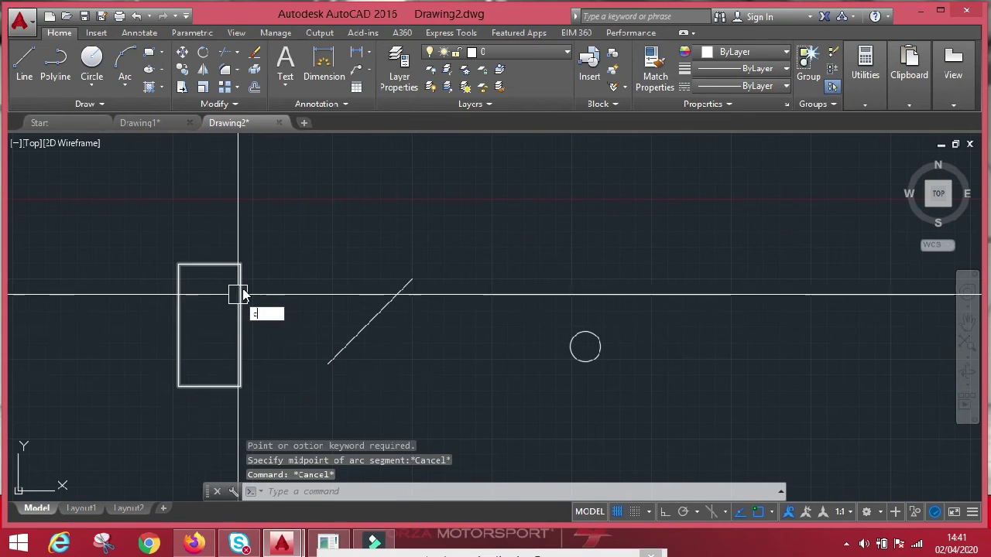
Step: Copy the tall rectangle from its lower-left corner, placing three copies in a row across the line and circle
text(co)
key(Return)
click(177, 378)
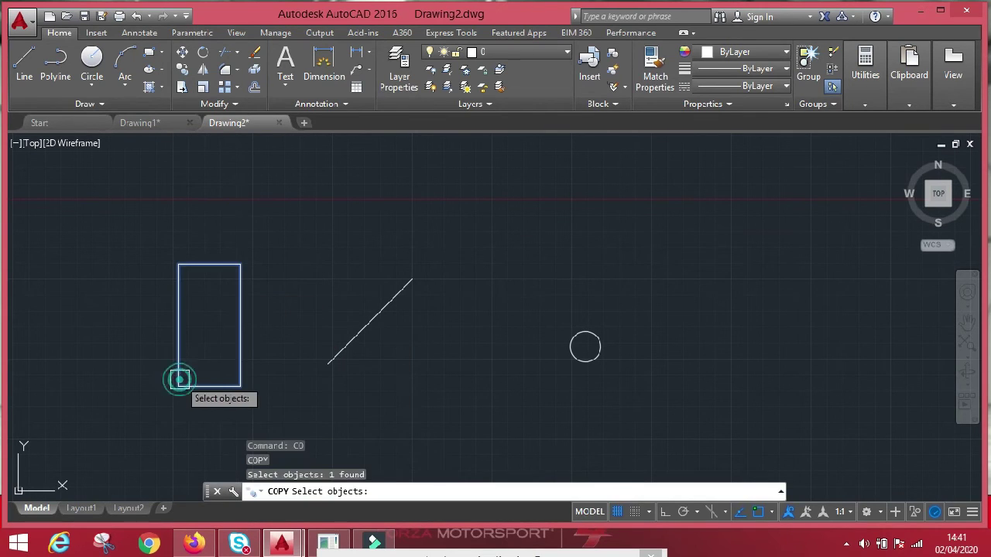
key(Return)
click(179, 387)
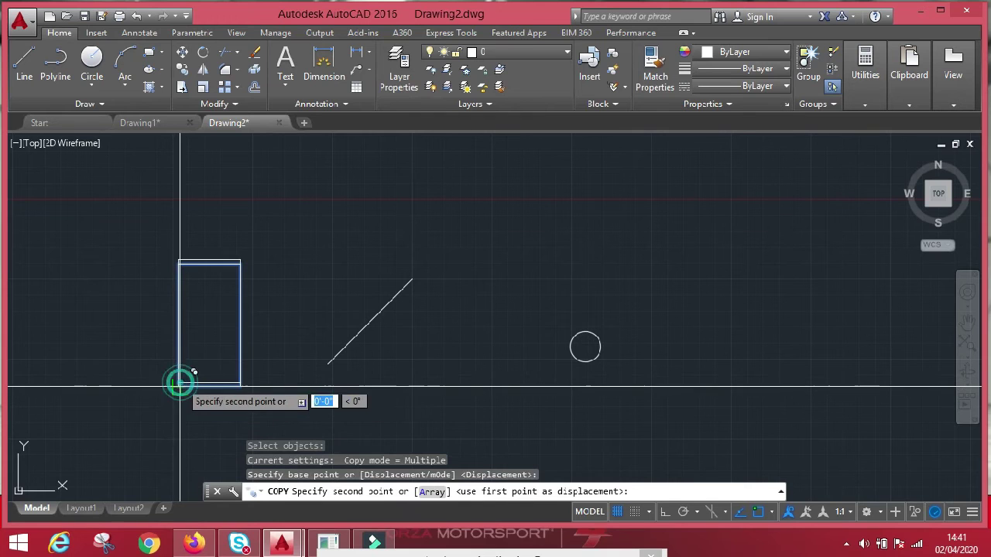
click(305, 367)
click(472, 383)
click(671, 342)
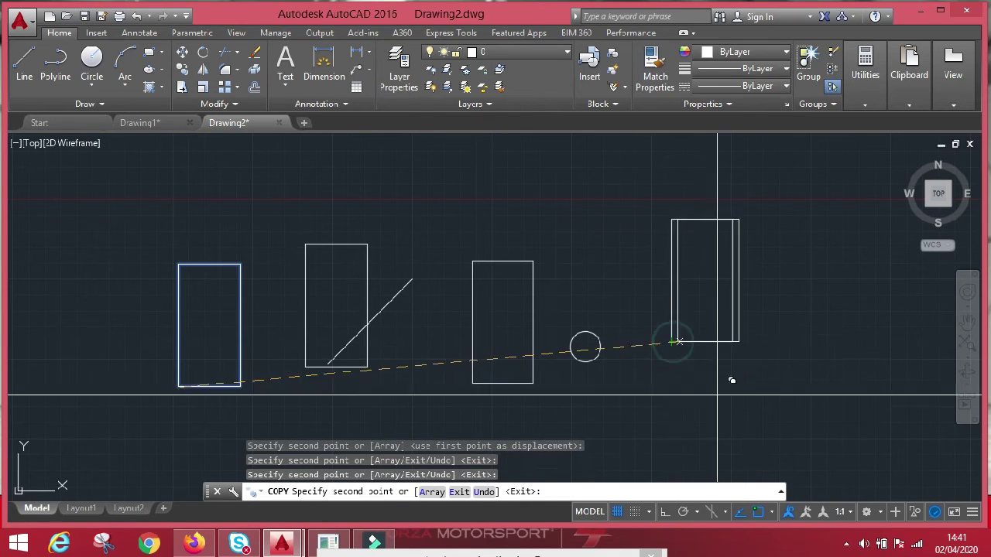
Step: Place six more copies of the rectangle beyond the third copy and end the Copy command
scroll(770, 382, down, 2)
middle_drag(770, 382, 438, 351)
click(438, 352)
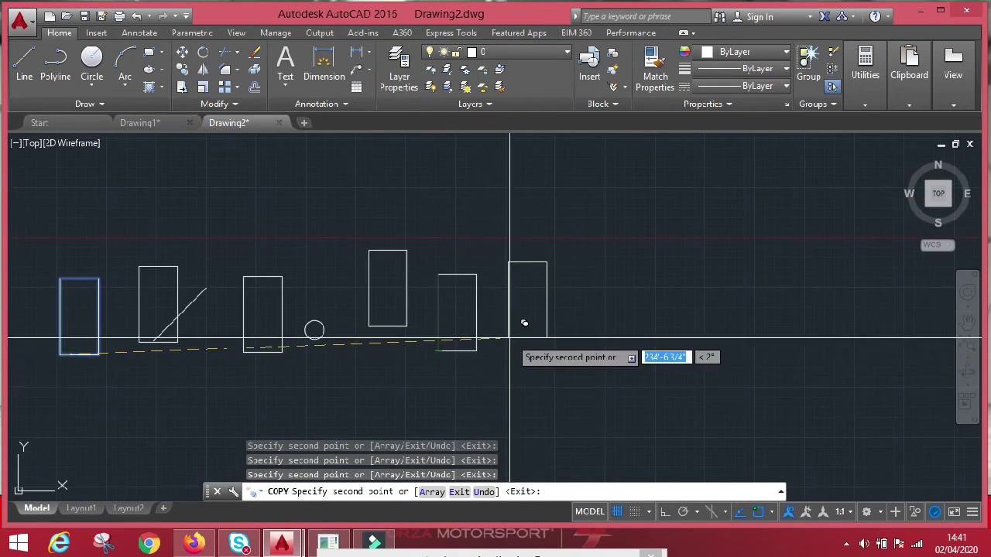
click(518, 332)
click(593, 370)
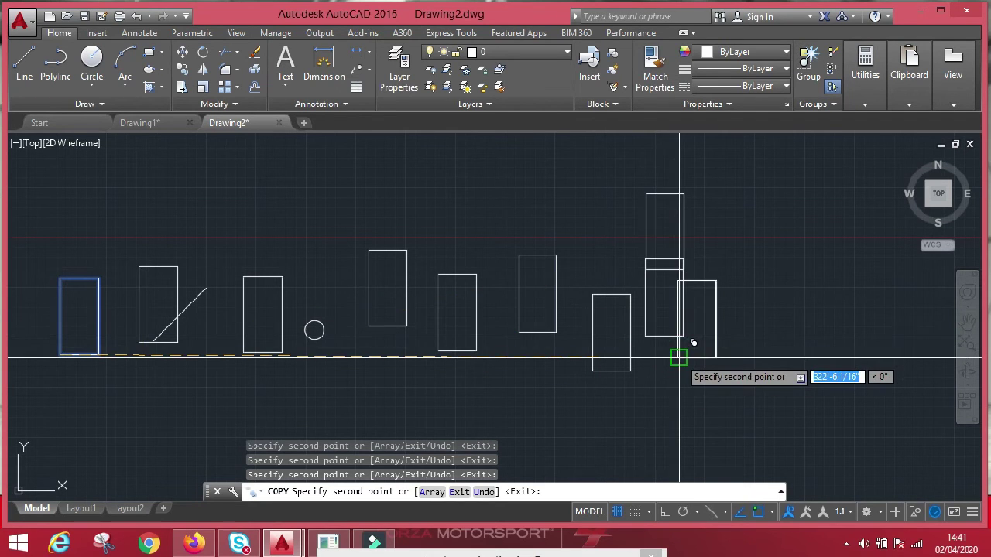
click(680, 354)
key(Escape)
scroll(699, 306, down, 3)
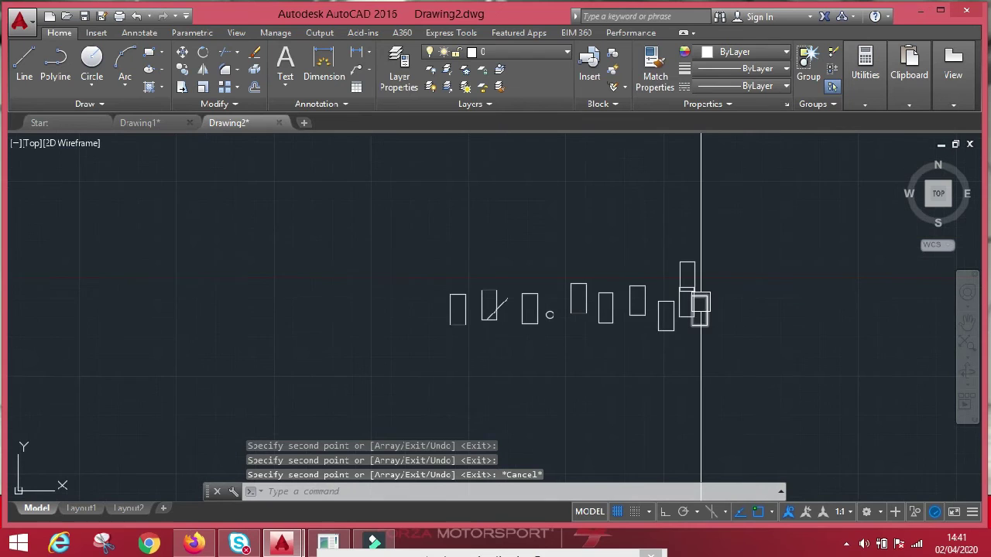
click(730, 225)
click(372, 354)
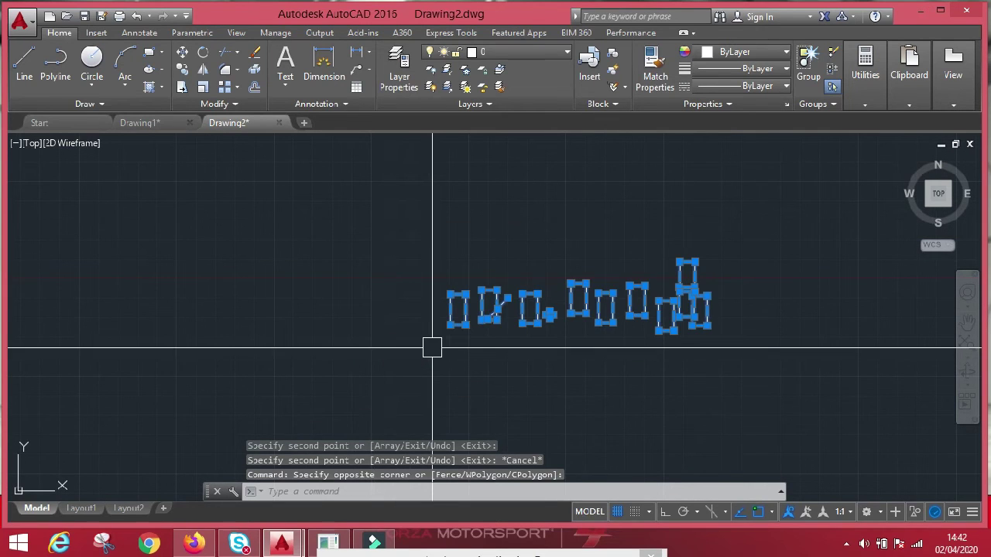
key(Escape)
key(Escape)
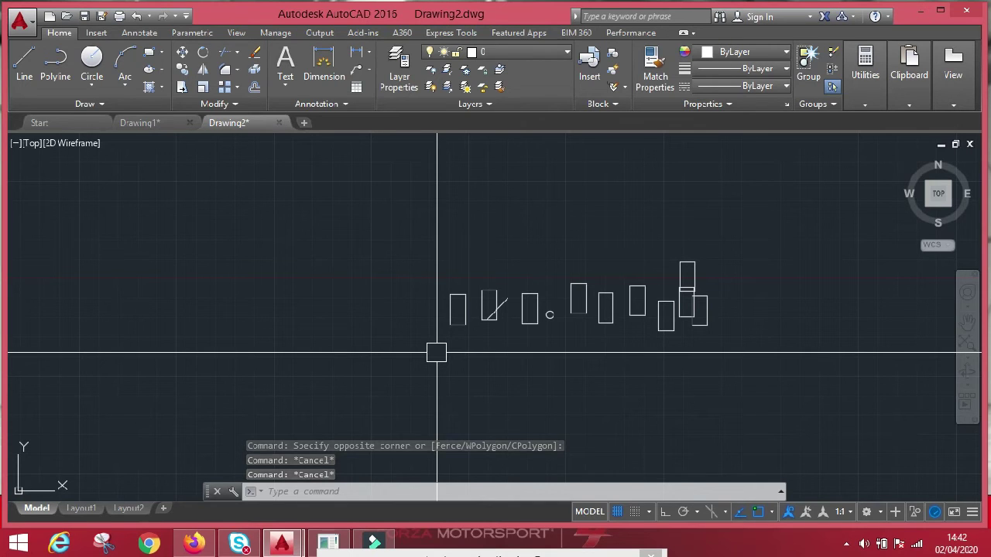
scroll(449, 309, down, 2)
scroll(659, 281, up, 1)
scroll(658, 284, down, 4)
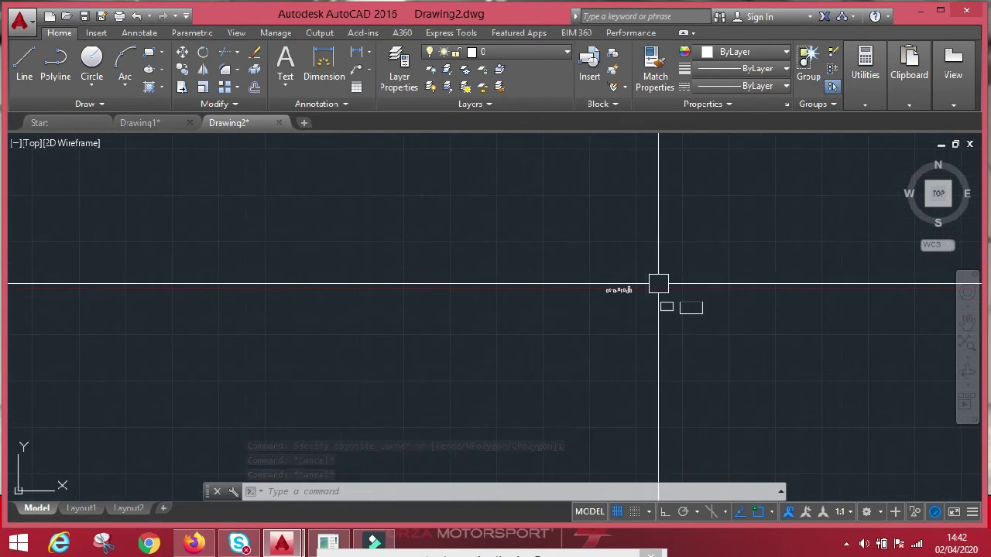
middle_drag(640, 286, 508, 305)
scroll(509, 305, up, 5)
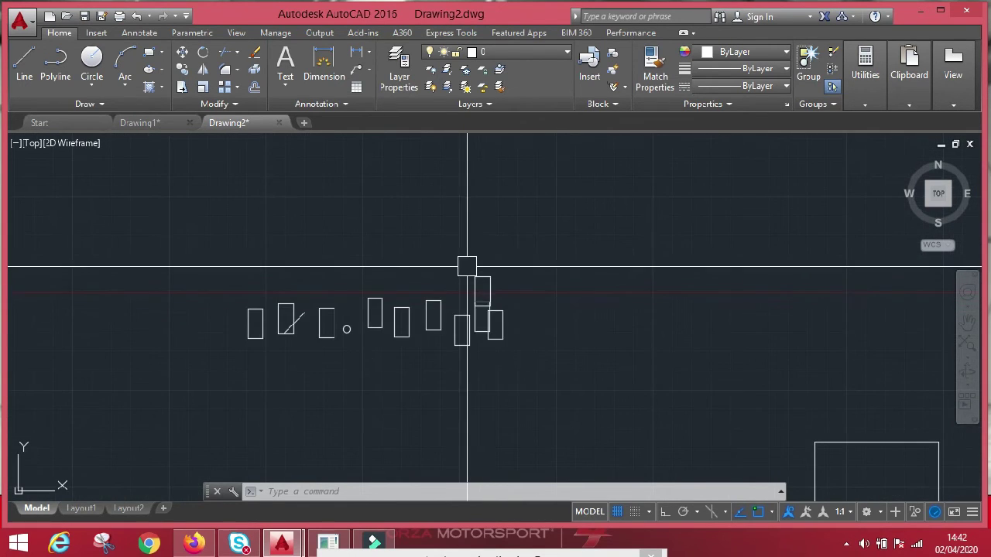
scroll(266, 335, up, 2)
Step: Try to move the leftmost rectangle of the row with the Move command, using a base point above it
click(267, 335)
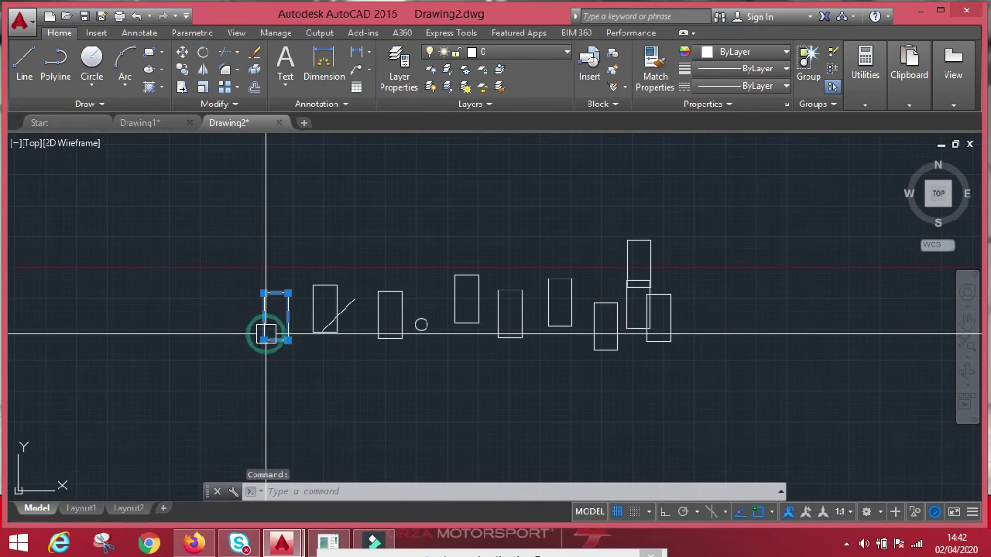
key(Escape)
key(Escape)
text(m)
key(Return)
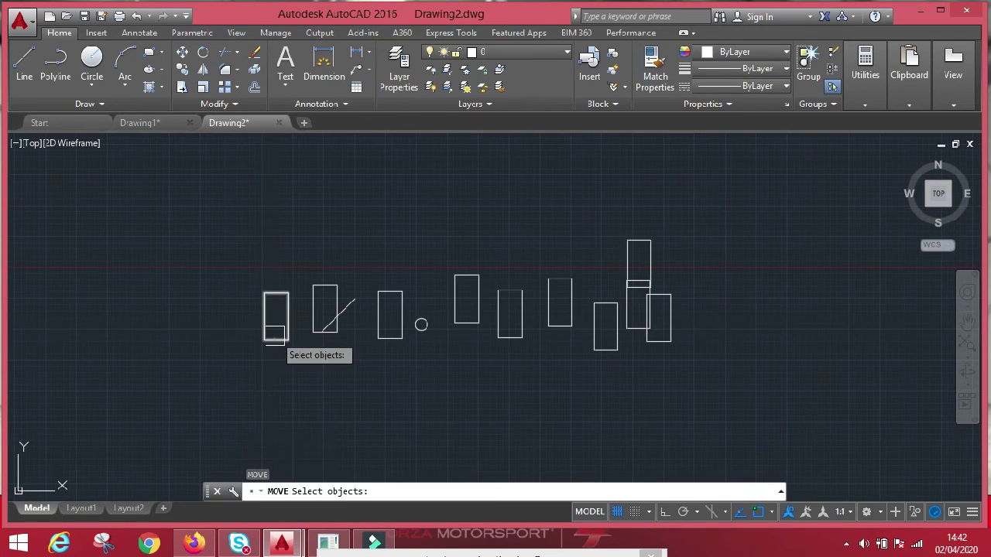
click(271, 338)
key(Return)
click(287, 215)
key(Escape)
Step: Turn Ortho on and draw a vertical line about 134' long in the empty area beyond the row of rectangles
scroll(381, 191, down, 3)
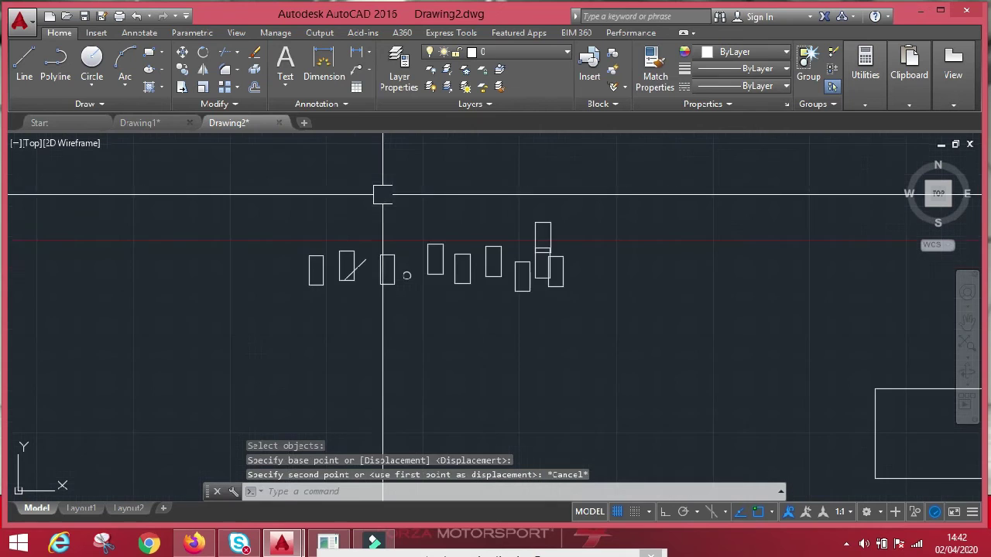
middle_drag(380, 190, 199, 320)
key(Escape)
key(Escape)
text(l)
key(Return)
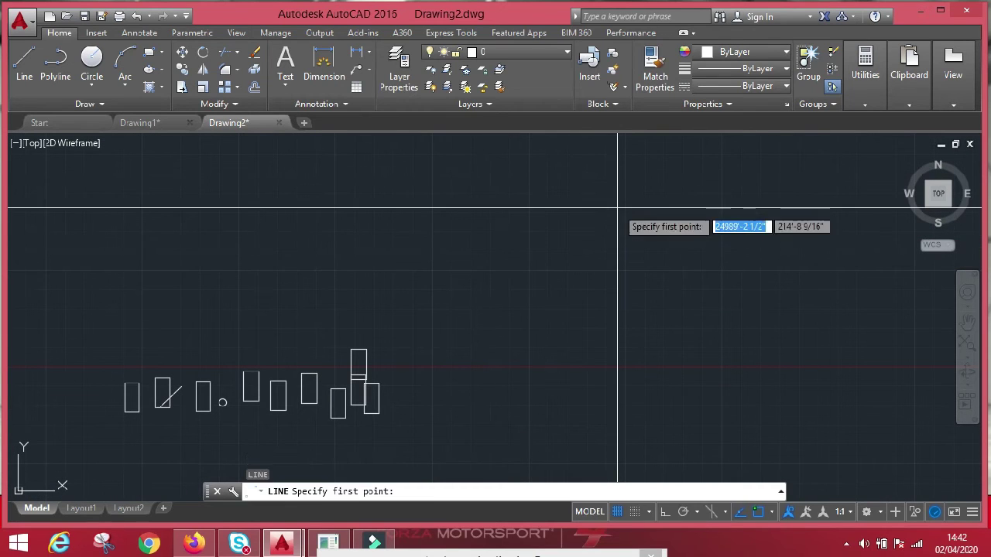
click(617, 208)
scroll(616, 334, up, 6)
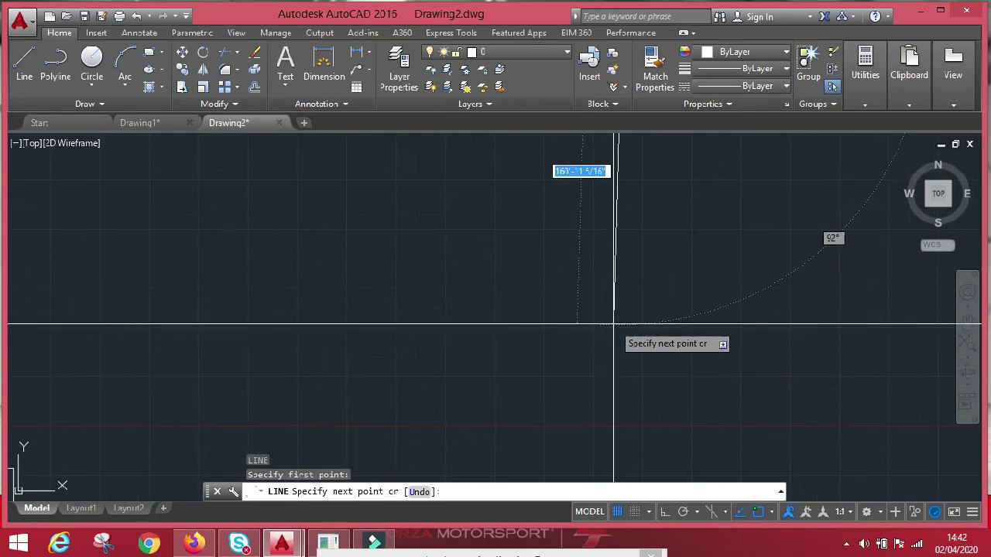
scroll(613, 299, down, 6)
scroll(614, 299, down, 4)
scroll(615, 290, up, 4)
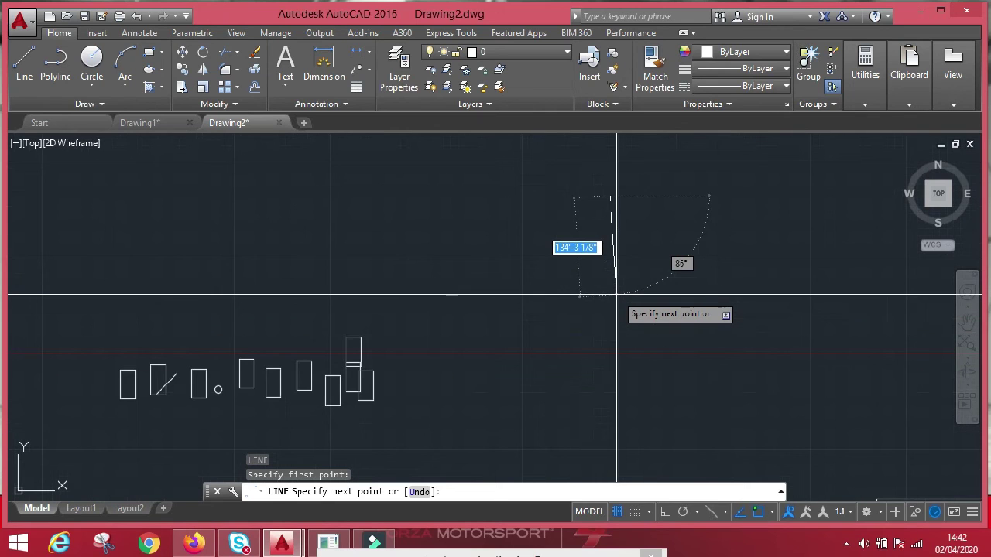
key(F8)
click(611, 294)
key(Escape)
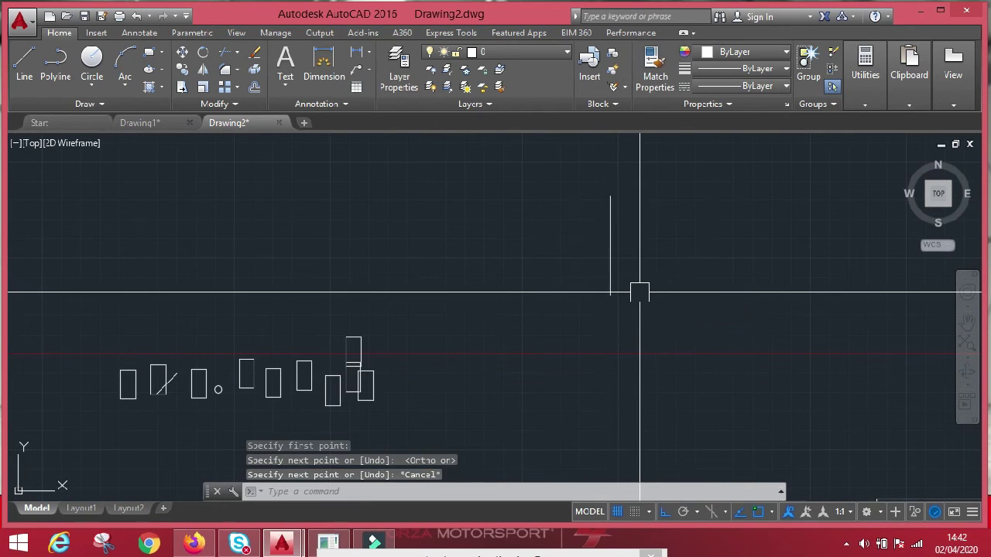
Step: Delete the vertical line beyond the row of rectangles
middle_drag(489, 241, 531, 240)
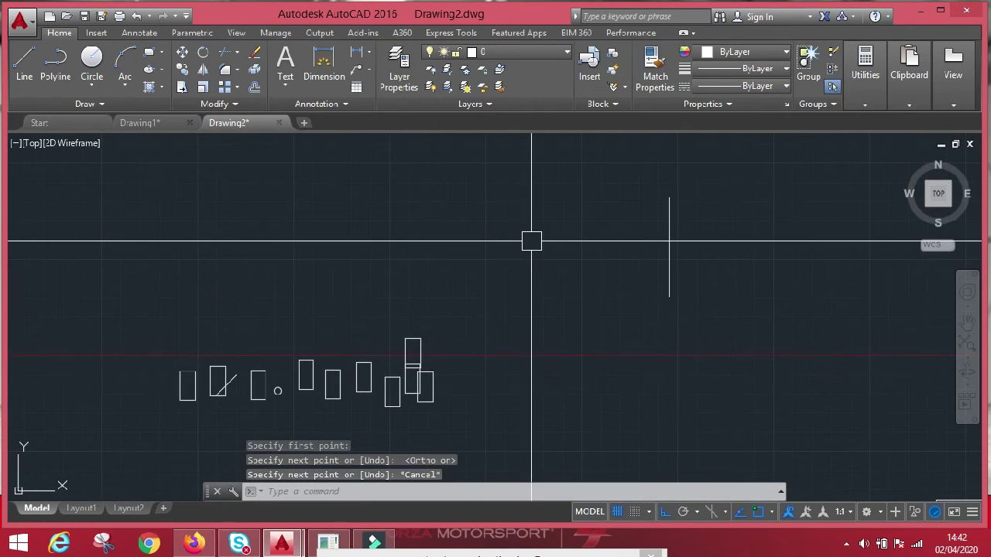
scroll(541, 241, down, 2)
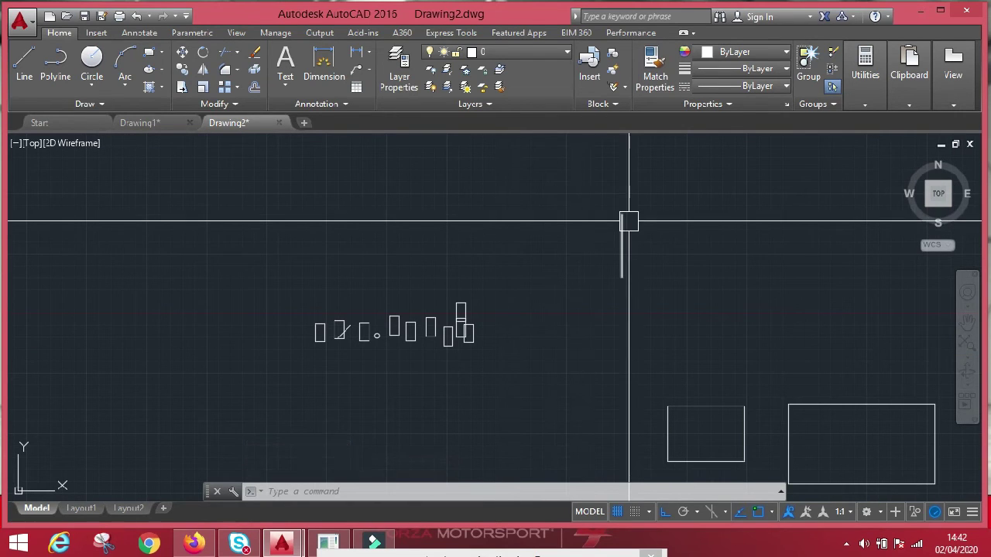
scroll(618, 251, up, 2)
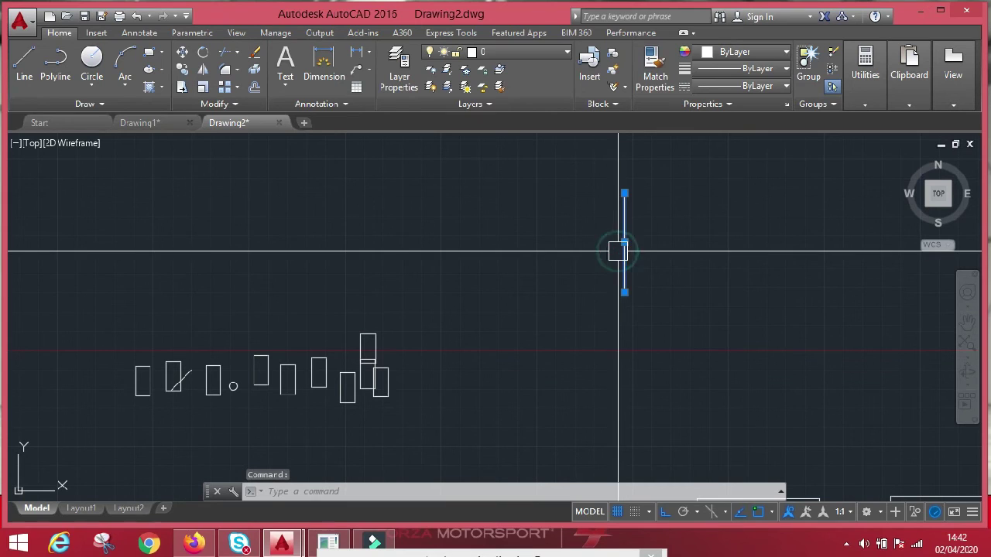
key(Escape)
key(Escape)
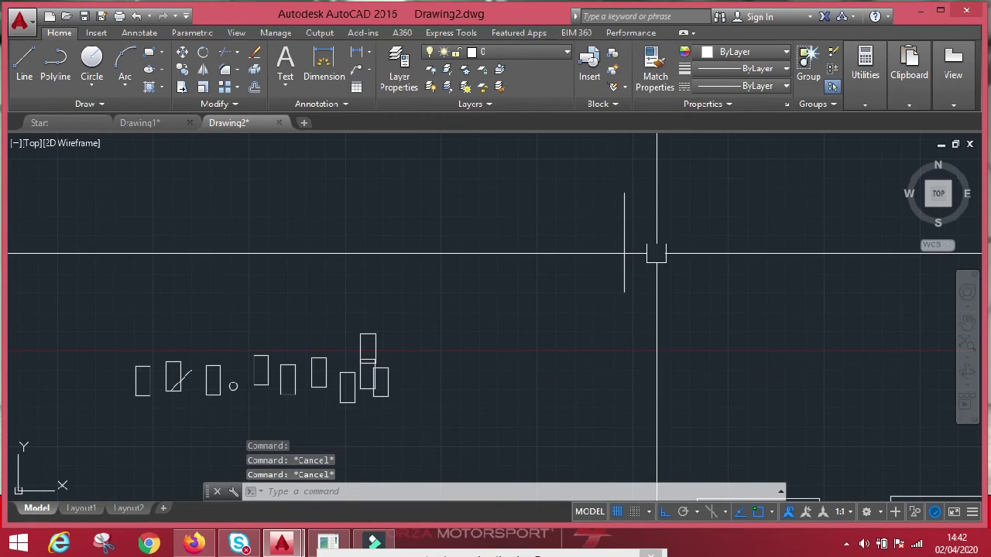
scroll(655, 250, down, 2)
click(660, 232)
click(490, 311)
key(Delete)
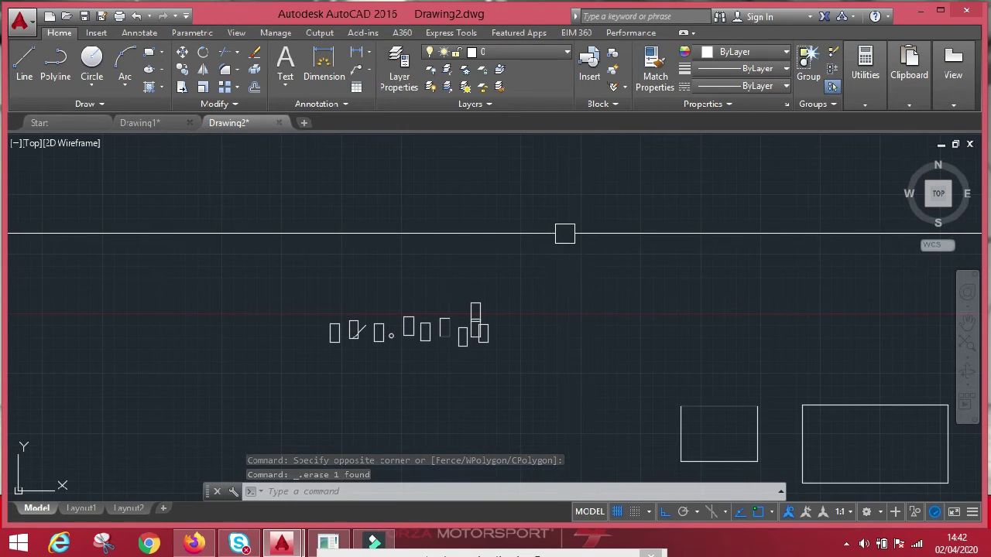
Step: Toggle Ortho off and back on, and draw a stepped chain of seven connected vertical and horizontal lines above the two wide rectangles
key(F8)
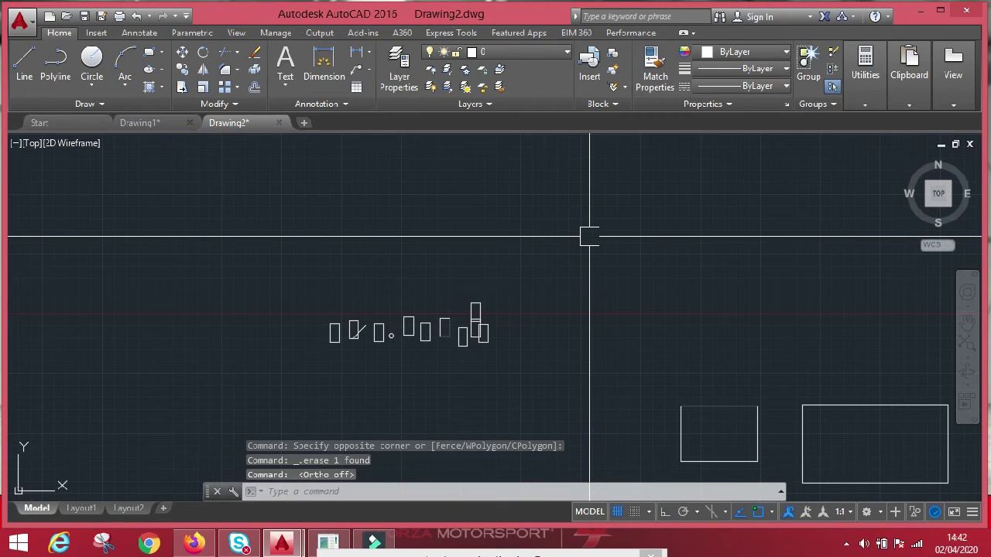
key(F8)
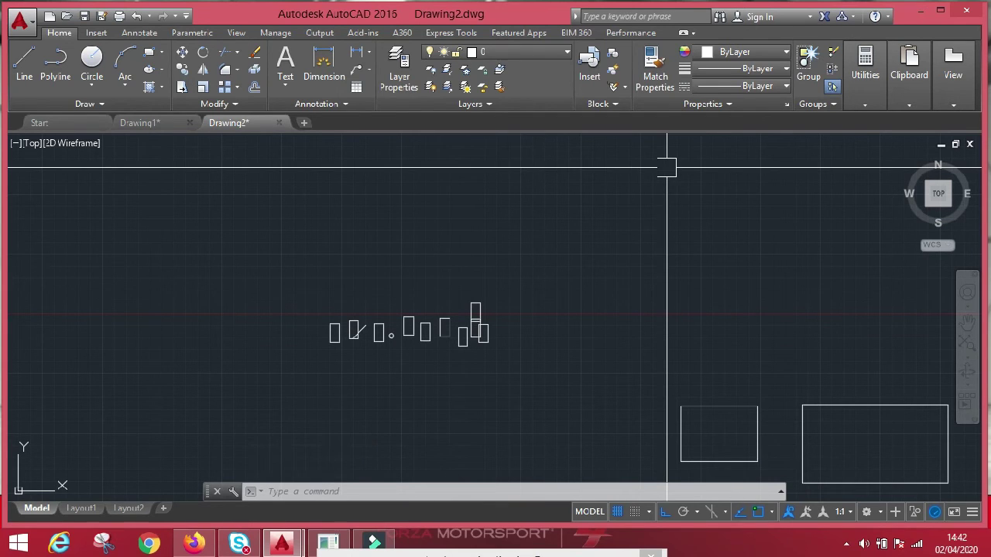
key(l)
key(Return)
click(637, 203)
click(637, 295)
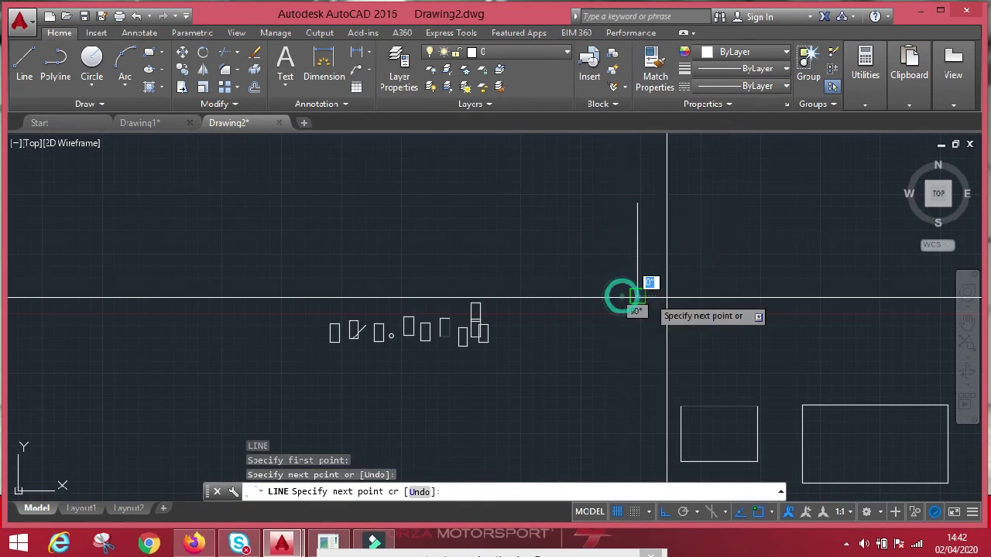
click(747, 295)
click(748, 347)
click(842, 336)
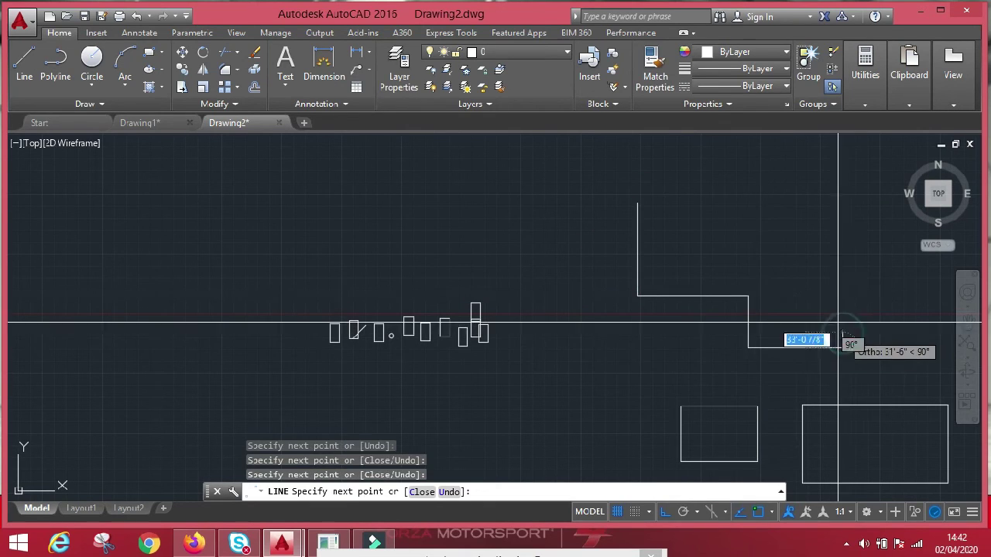
click(822, 237)
click(761, 225)
click(751, 158)
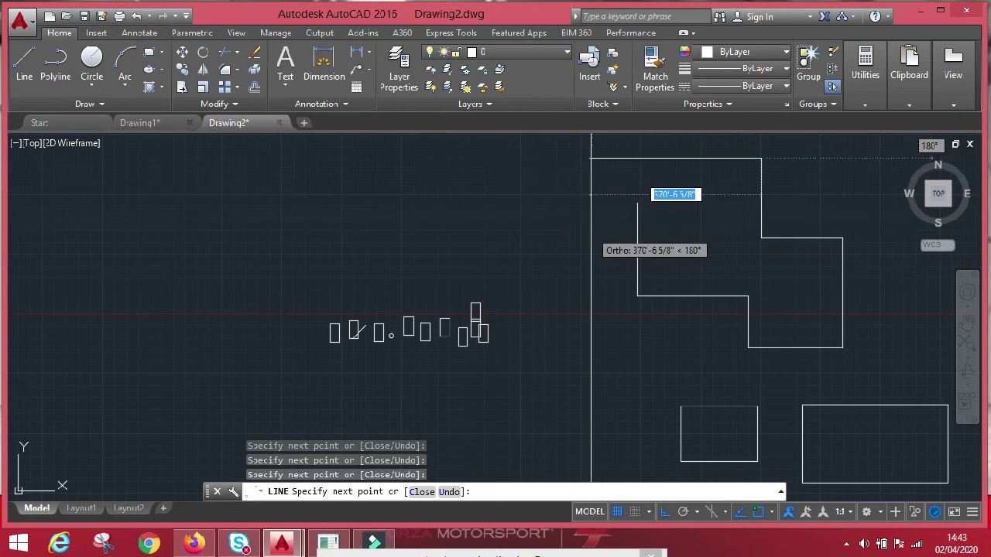
key(Escape)
Step: Draw a single vertical line with Ortho on in the empty area beyond the stepped shape and wide rectangles
scroll(233, 186, down, 4)
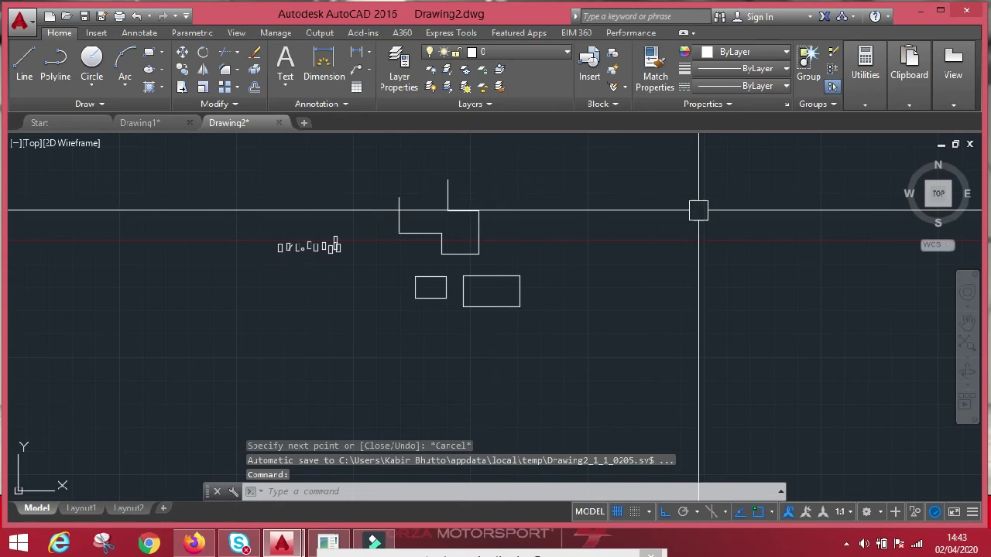
mouse_move(699, 210)
middle_down()
mouse_move(440, 245)
mouse_move(472, 241)
middle_up()
scroll(441, 244, up, 2)
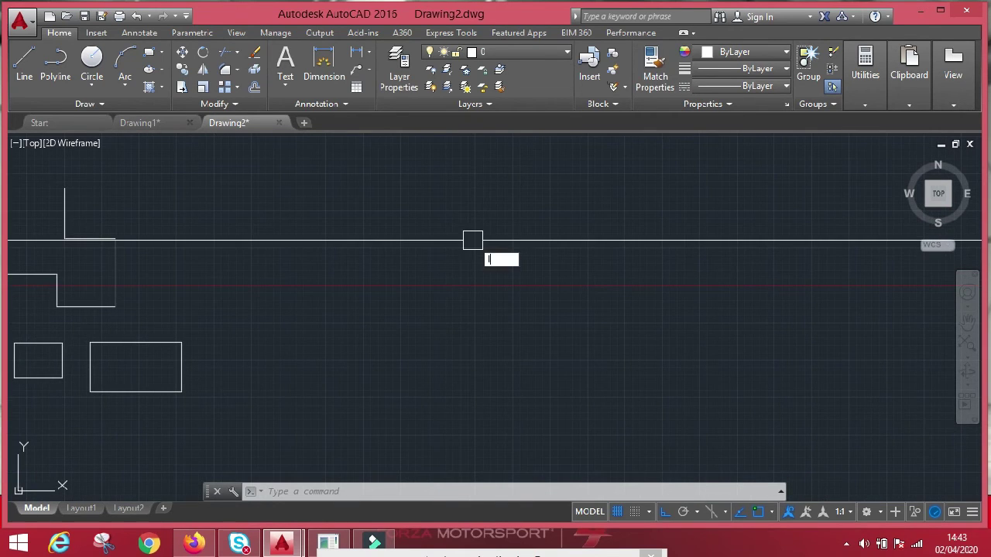
key(Return)
click(521, 171)
key(Escape)
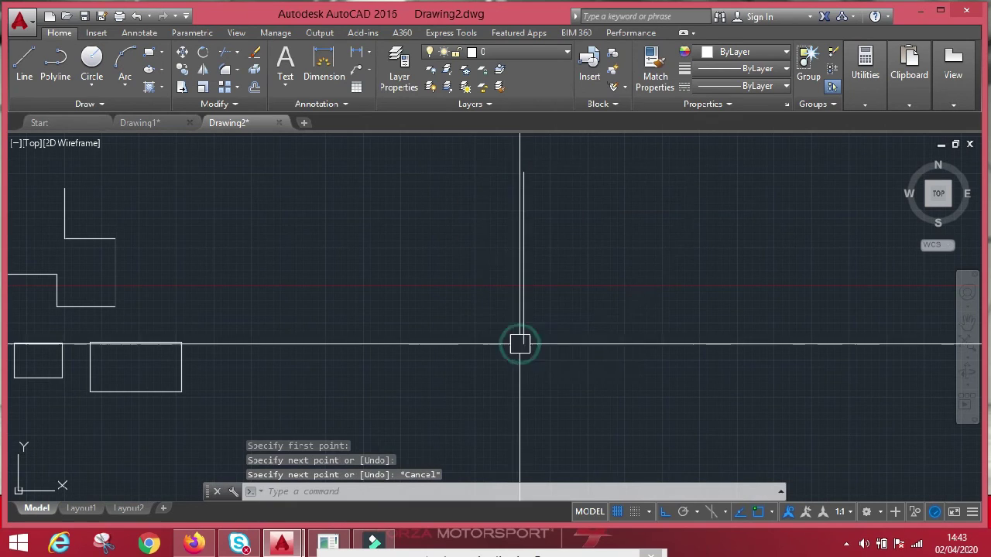
scroll(394, 312, down, 2)
scroll(449, 251, up, 4)
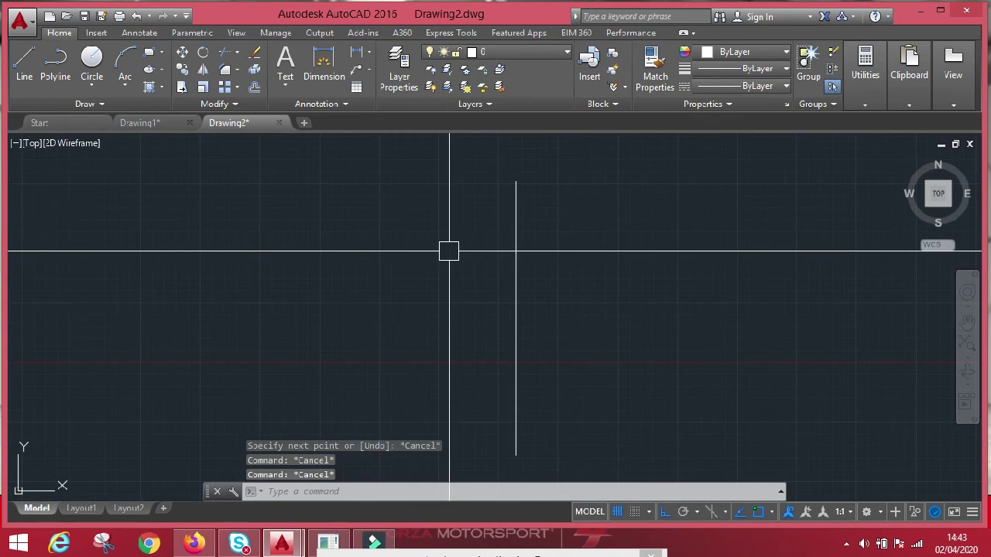
Step: Draw a shorter vertical line beside the existing tall vertical line, on the side facing the stepped shape
key(Return)
click(396, 225)
click(396, 363)
key(Escape)
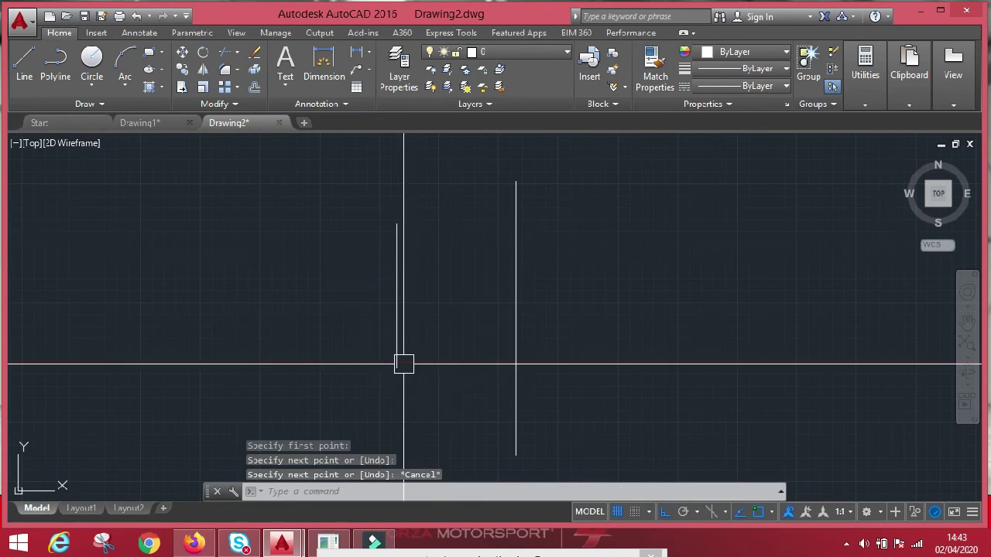
text(l)
key(Return)
click(396, 361)
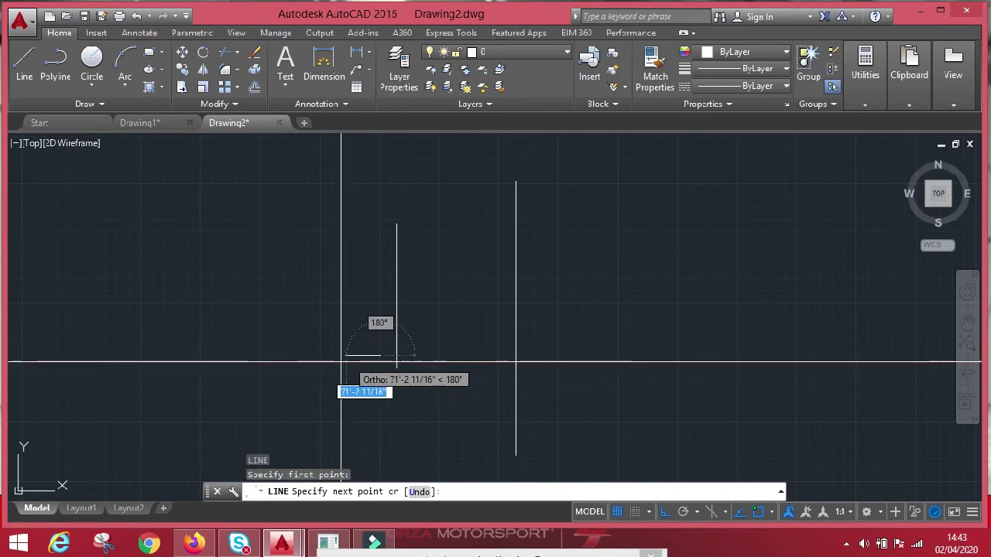
key(Escape)
Step: Draw a horizontal line from the lower end of the short vertical line toward the stepped shape
key(Return)
click(397, 363)
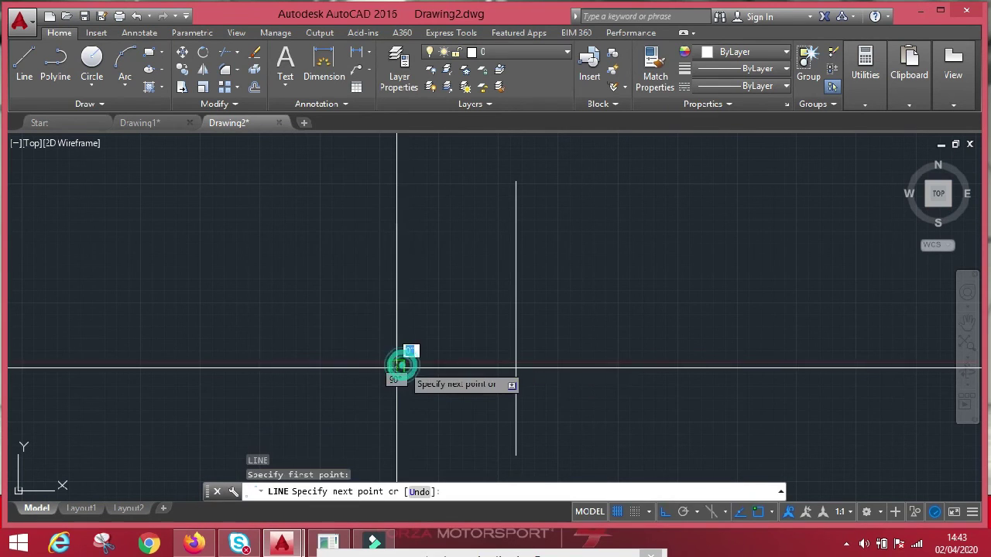
click(188, 367)
key(Escape)
Step: Close the right triangle with a sloping line from the vertical line's upper end to the horizontal line's far end
key(Return)
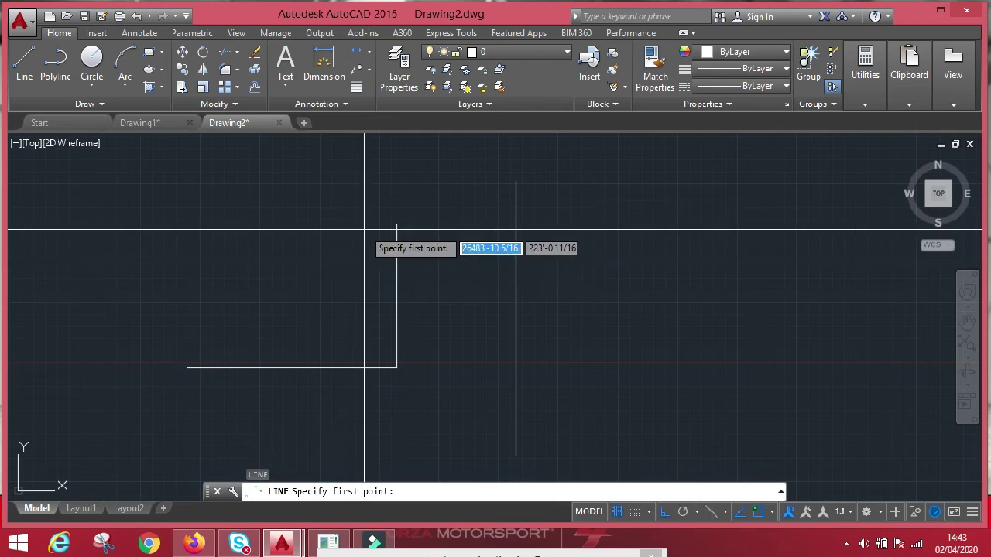
click(396, 225)
click(188, 368)
key(Escape)
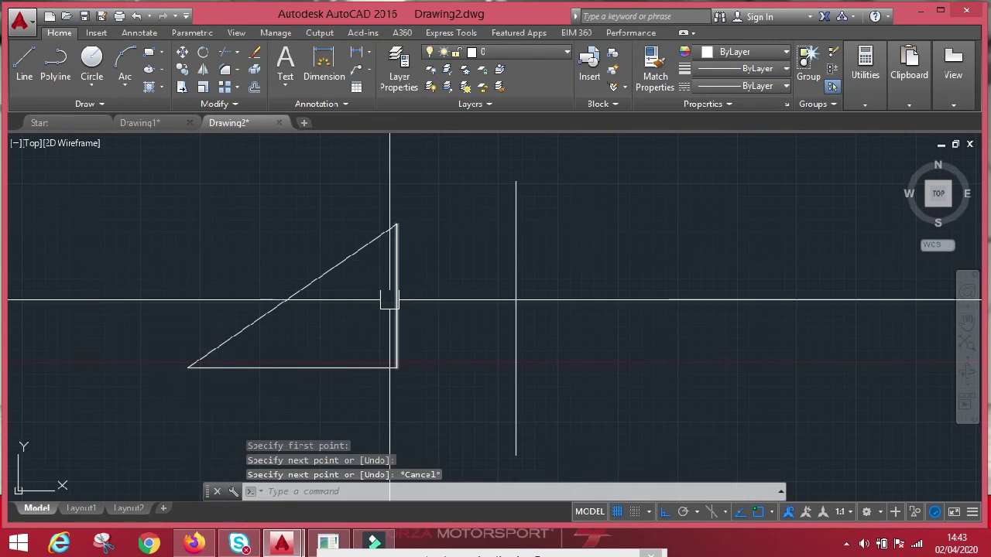
scroll(479, 298, down, 2)
click(460, 237)
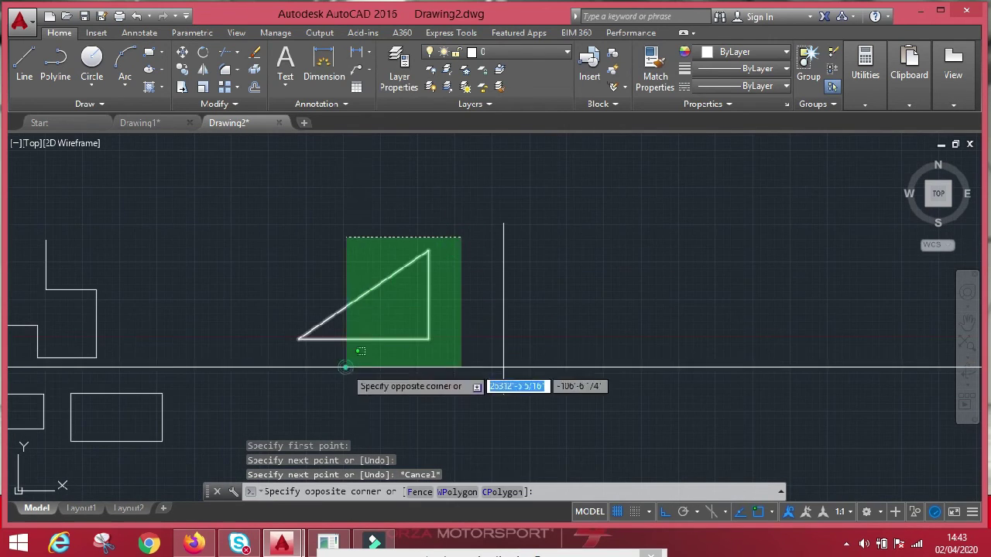
click(345, 368)
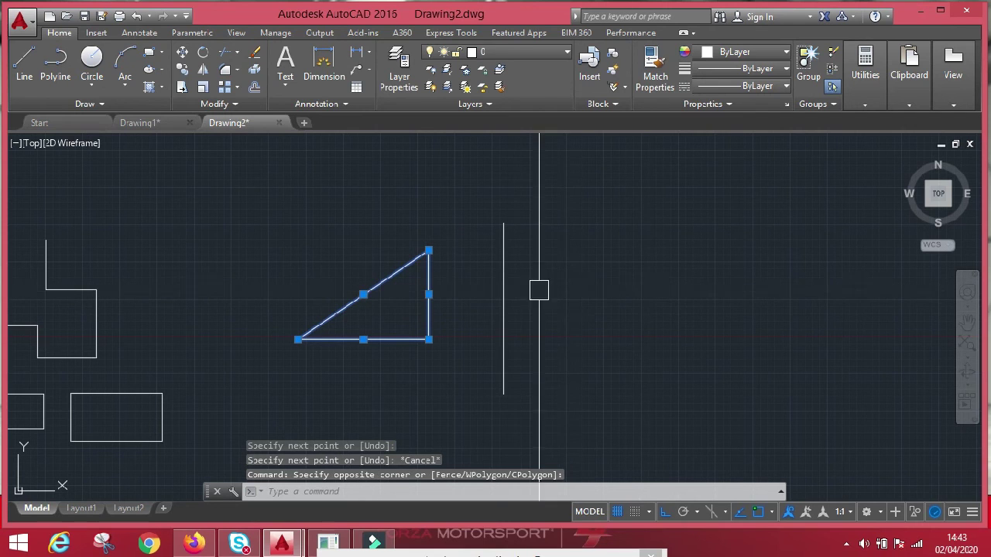
key(Escape)
key(Escape)
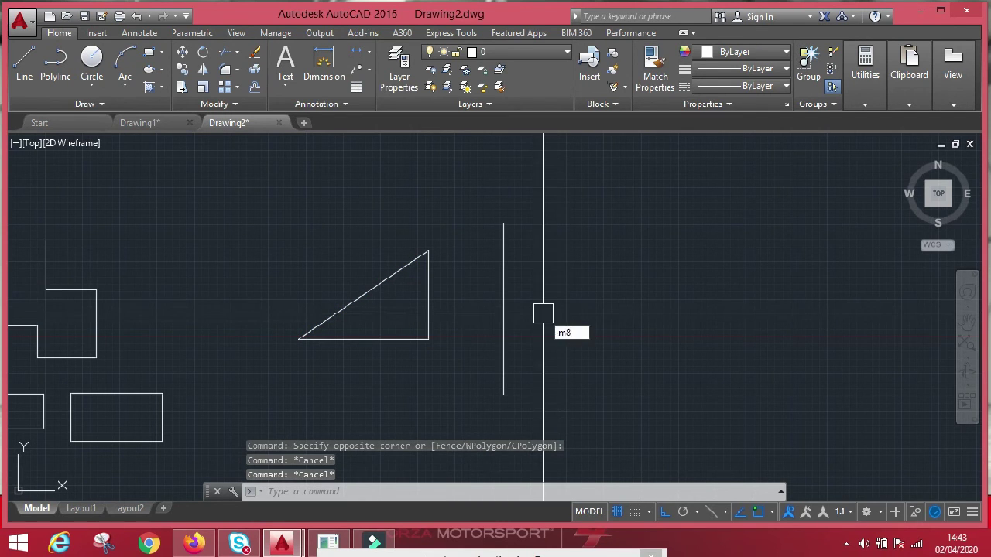
Step: Mirror the right triangle across the tall vertical line, keeping the source objects
key(BackSpace)
key(Return)
click(448, 224)
click(282, 386)
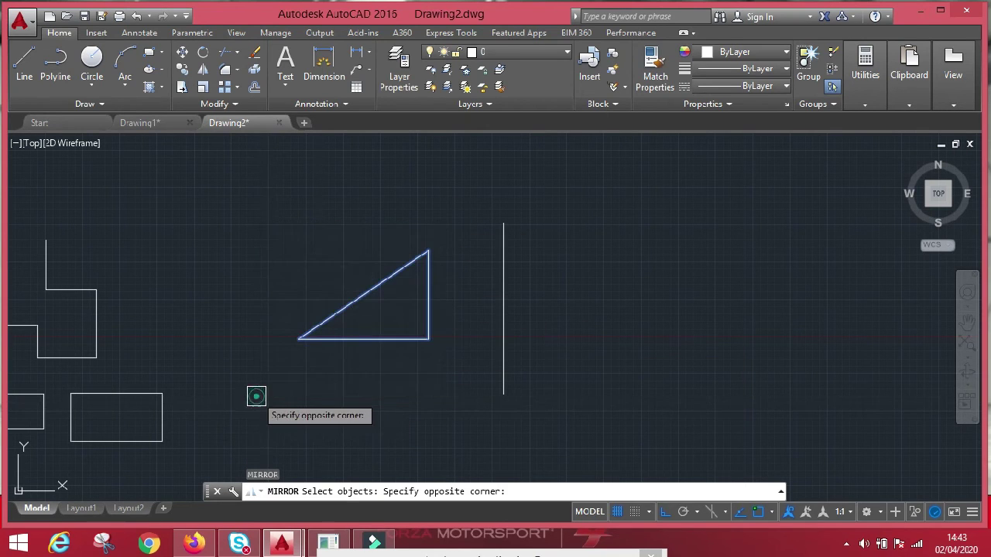
key(Return)
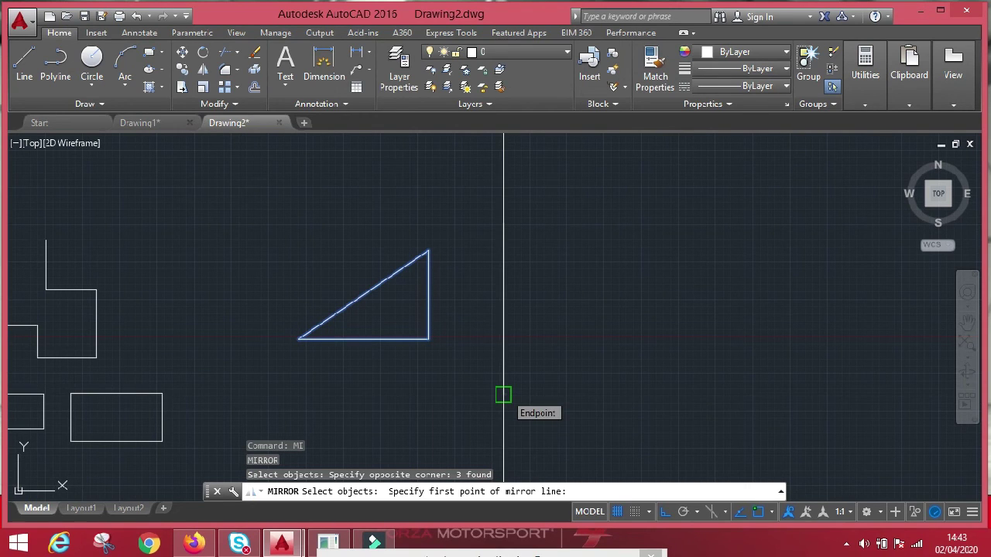
click(503, 396)
scroll(503, 395, down, 5)
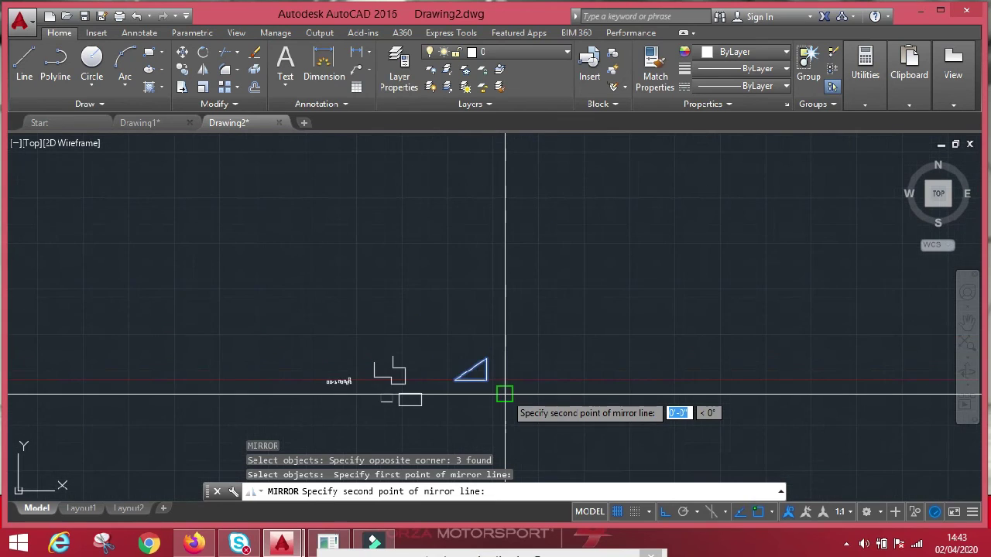
click(526, 360)
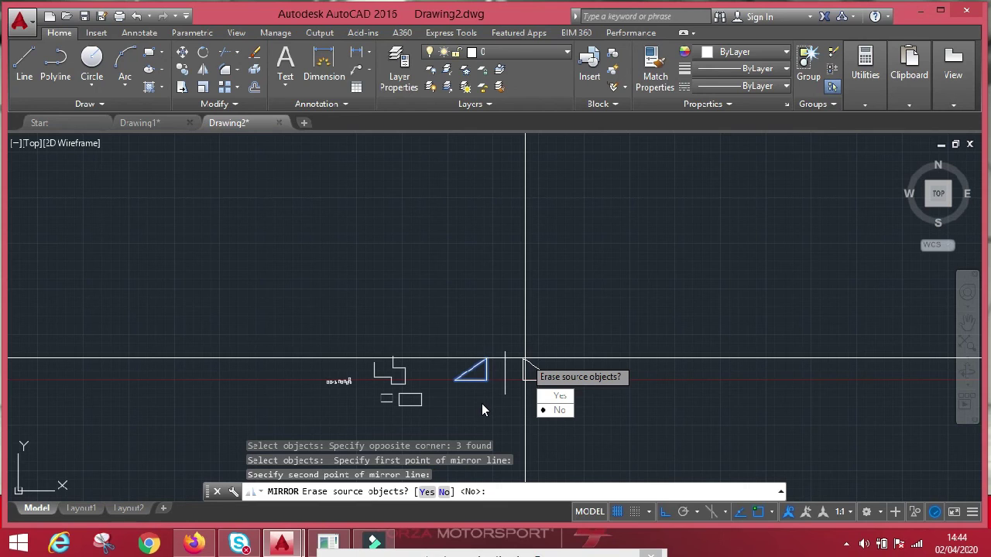
text(n)
key(Return)
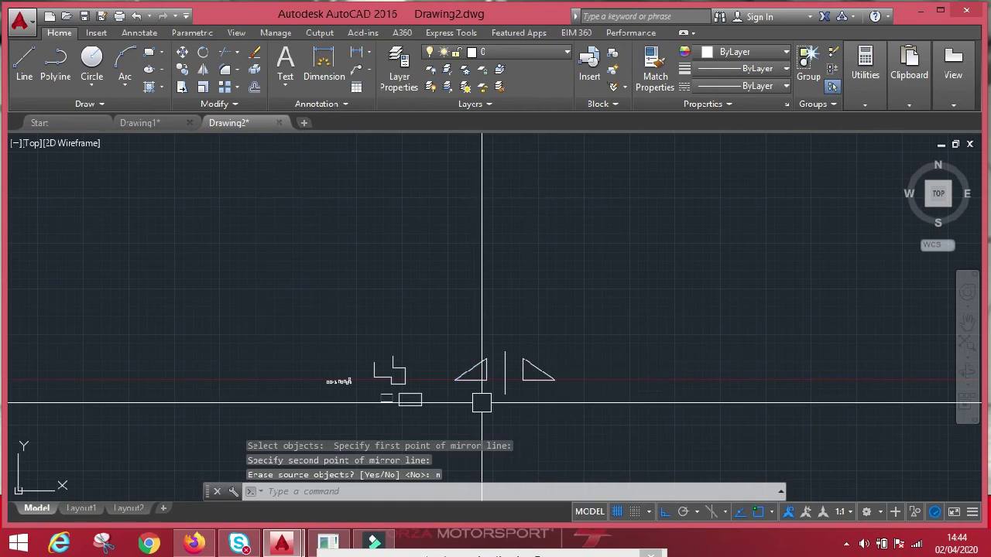
Step: Copy the original triangle from its sharp lower corner horizontally to the empty area beyond the mirrored triangle
scroll(482, 403, up, 2)
scroll(476, 398, down, 2)
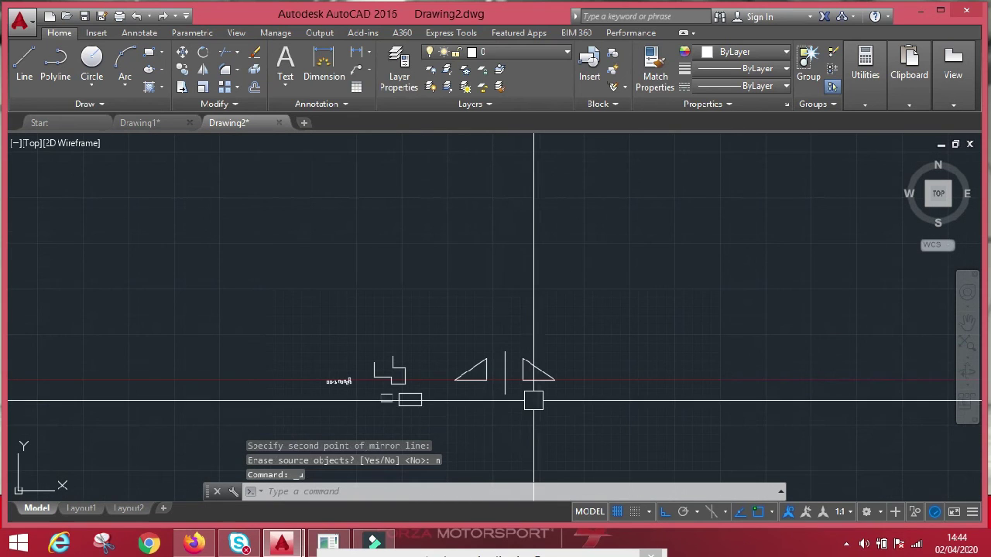
scroll(504, 377, up, 2)
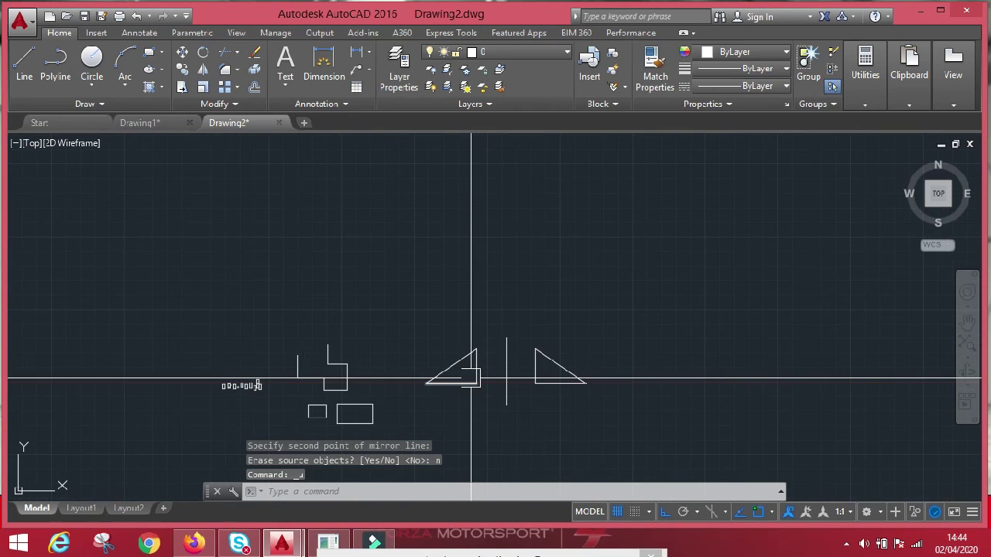
scroll(476, 370, up, 3)
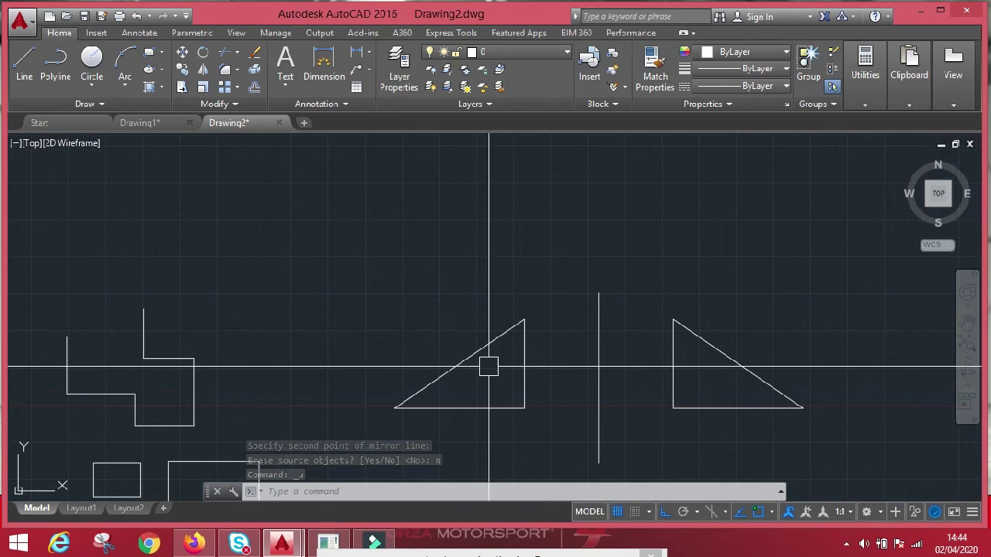
mouse_move(488, 367)
middle_down()
mouse_move(502, 359)
mouse_move(502, 320)
middle_up()
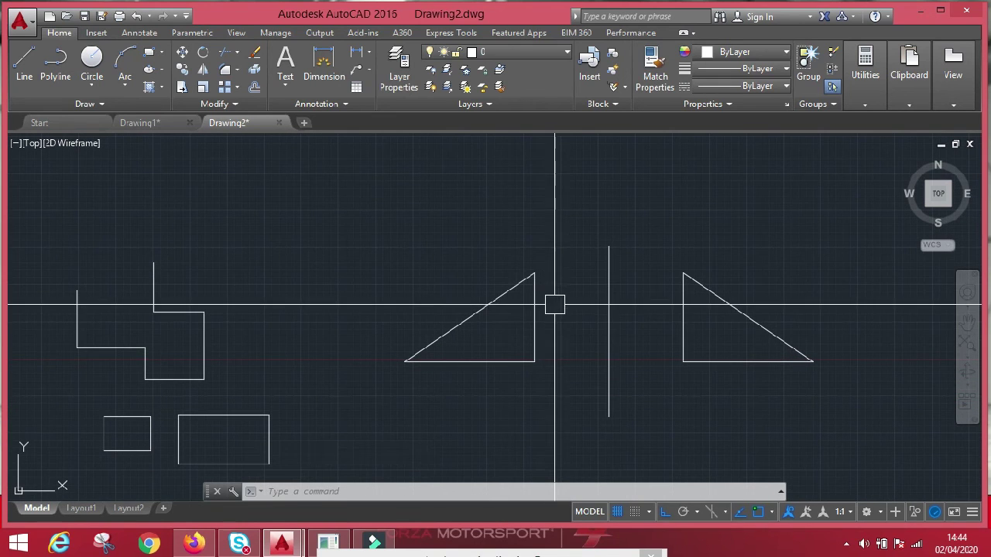
click(564, 261)
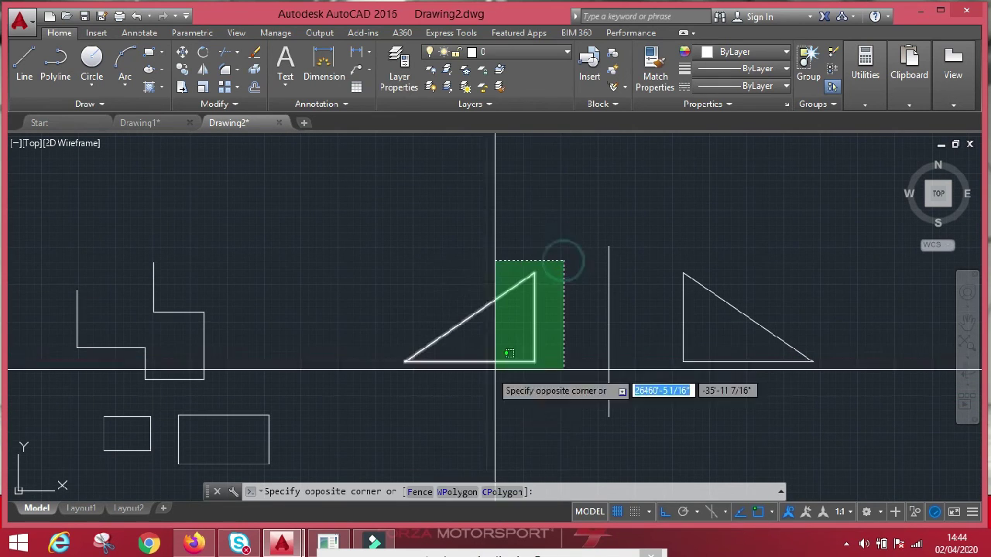
click(377, 387)
text(co)
key(Return)
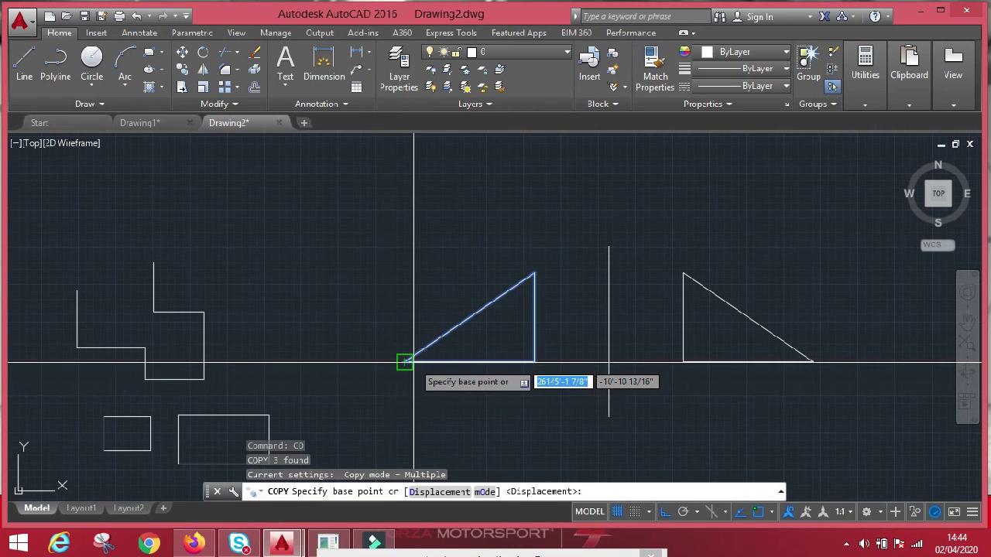
click(410, 363)
middle_drag(738, 343, 377, 343)
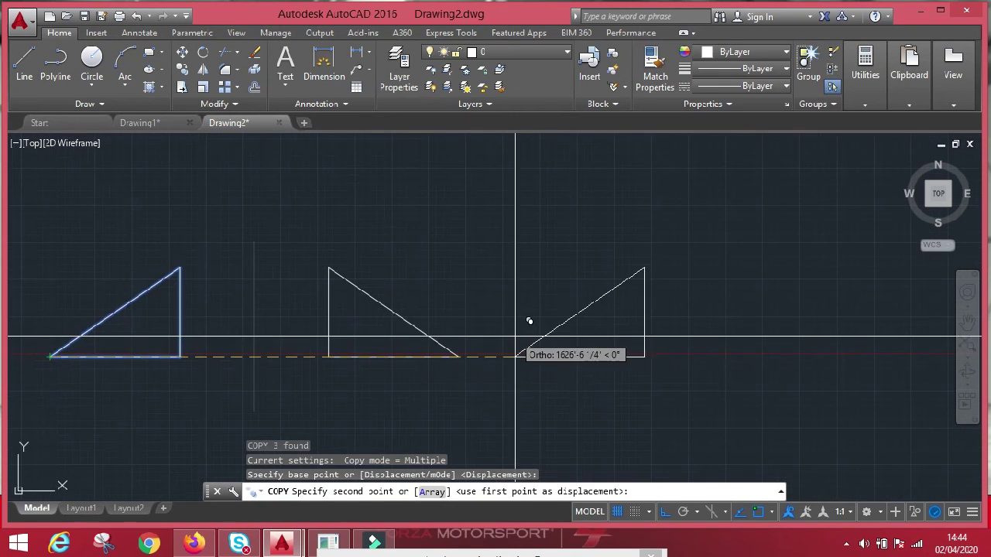
key(Escape)
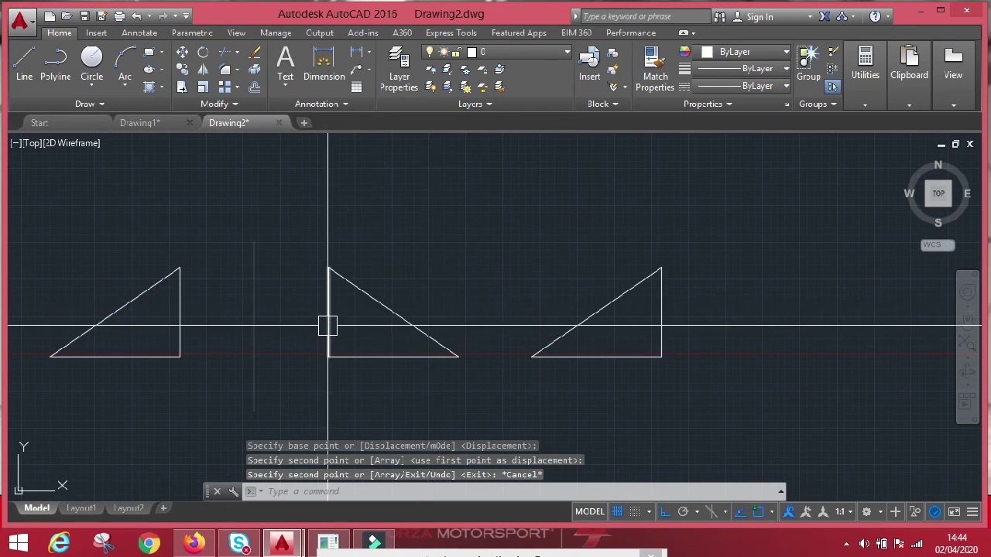
scroll(329, 327, down, 2)
middle_drag(395, 319, 415, 312)
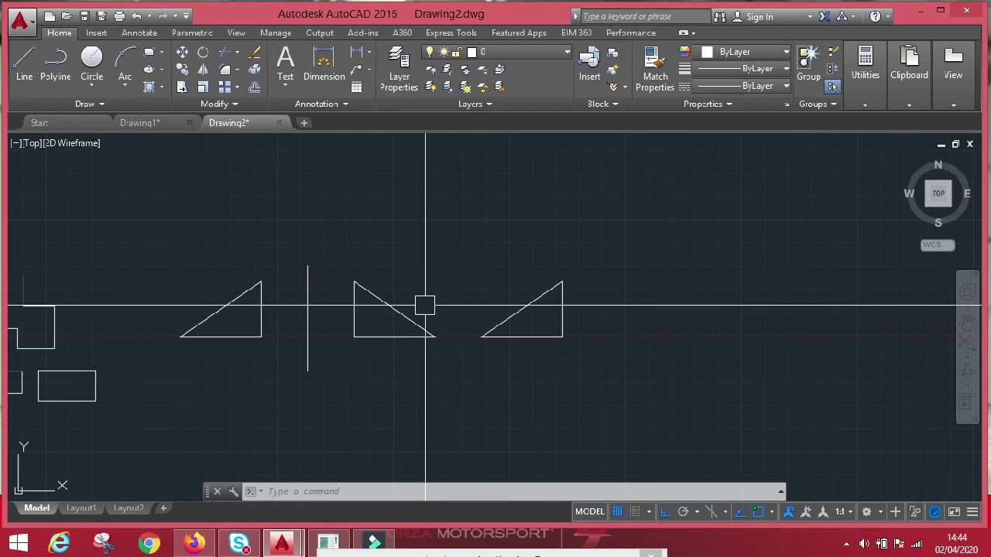
key(Escape)
key(Escape)
scroll(425, 306, down, 8)
key(Escape)
scroll(427, 231, up, 12)
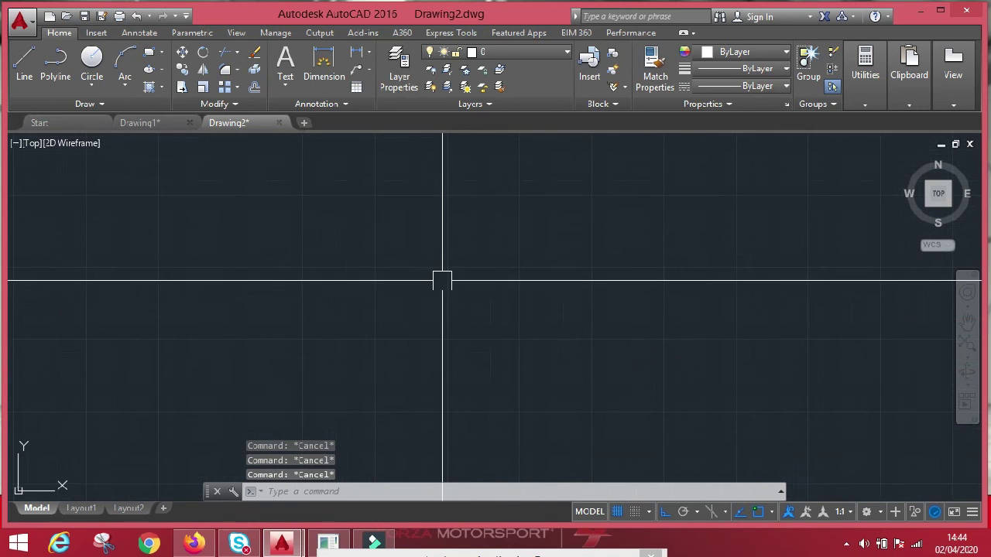
scroll(442, 280, down, 5)
scroll(416, 310, up, 4)
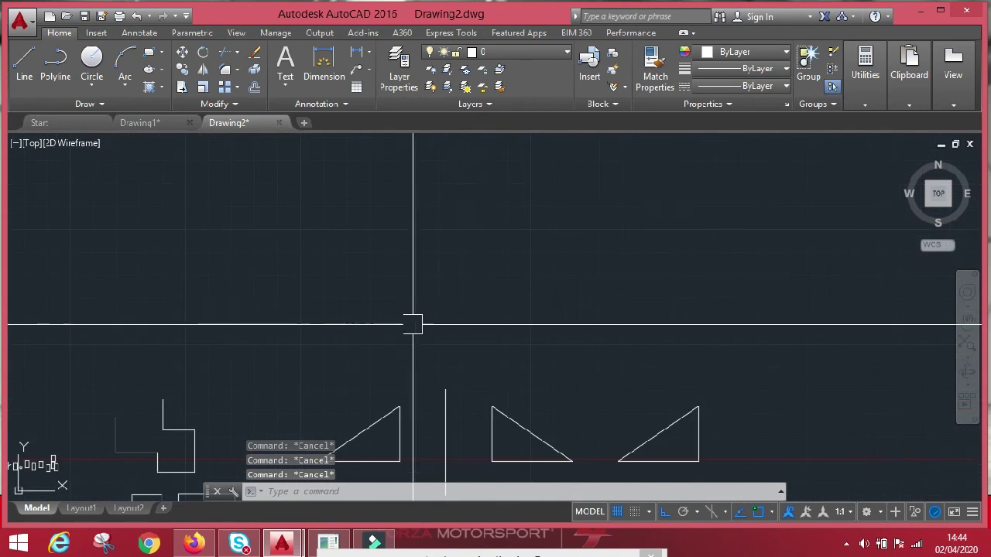
Step: Mirror the original triangle about its own vertical edge, keeping the source objects, to form a double triangle
middle_drag(413, 325, 423, 216)
click(422, 217)
click(318, 412)
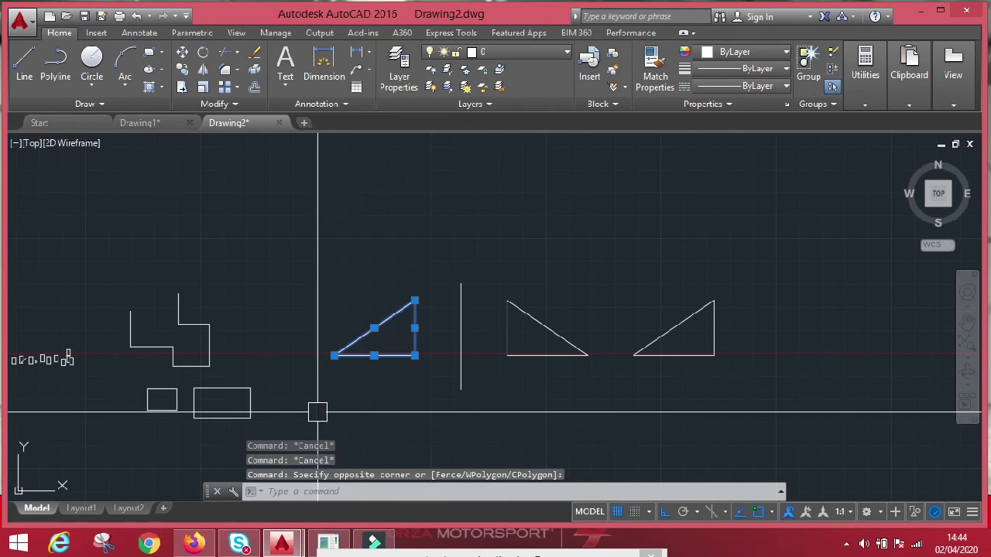
text(mi)
key(Return)
click(415, 355)
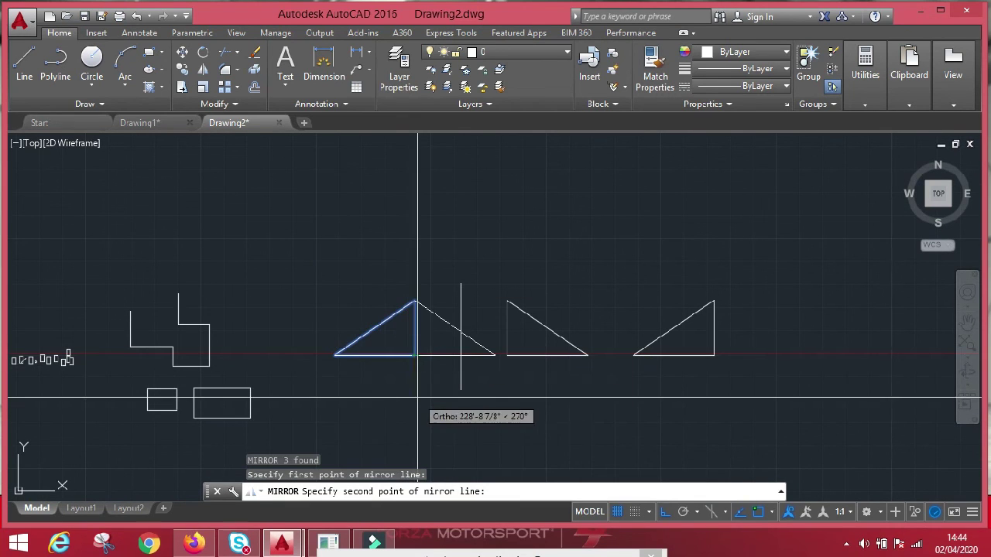
click(408, 385)
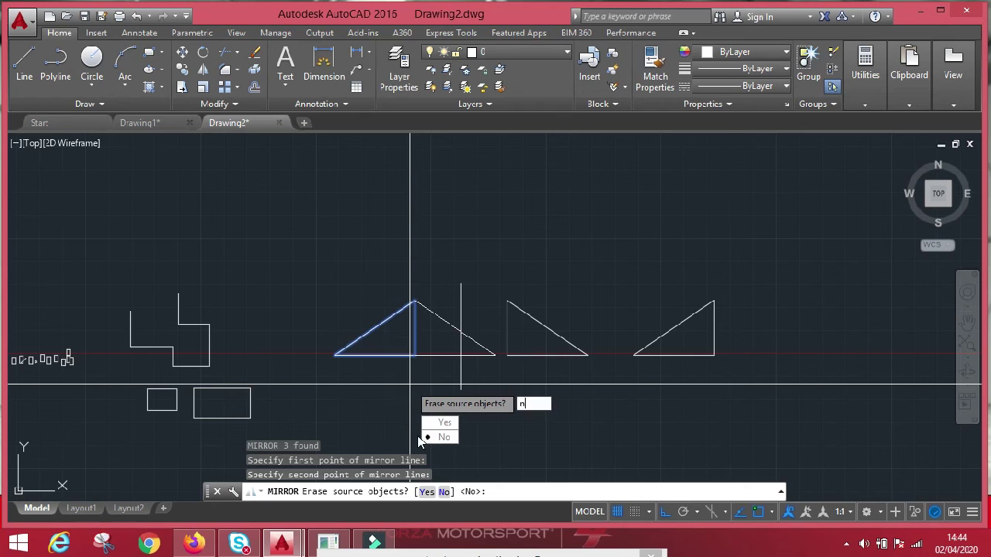
key(Return)
click(476, 261)
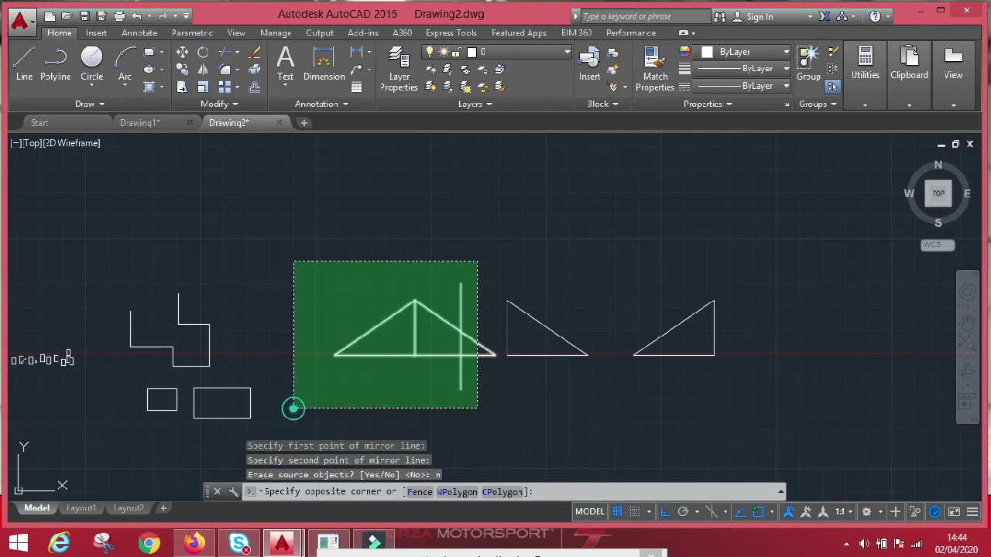
click(293, 409)
key(Return)
text(m)
key(Return)
click(404, 431)
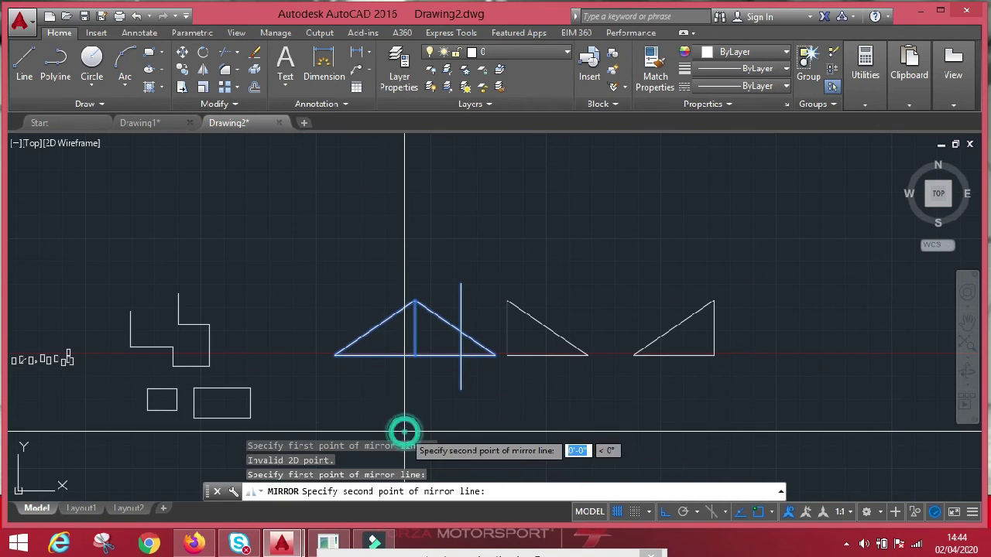
middle_drag(369, 411, 337, 239)
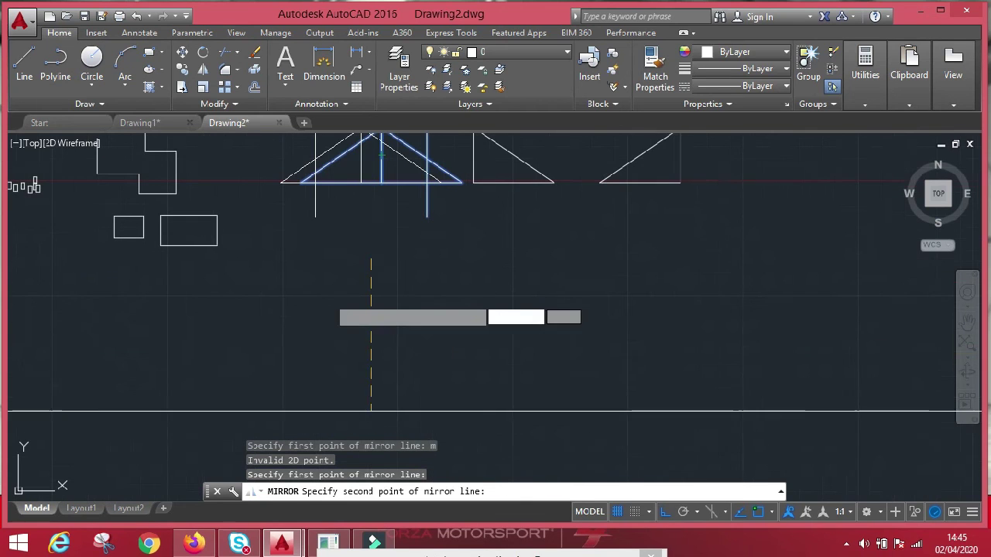
click(562, 283)
key(Escape)
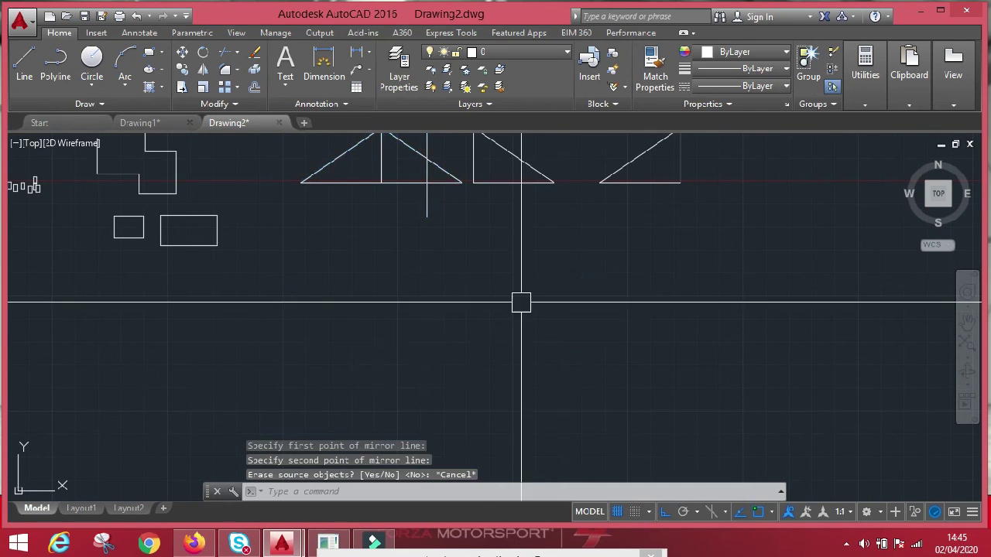
key(Escape)
key(Escape)
key(Escape)
scroll(521, 302, down, 5)
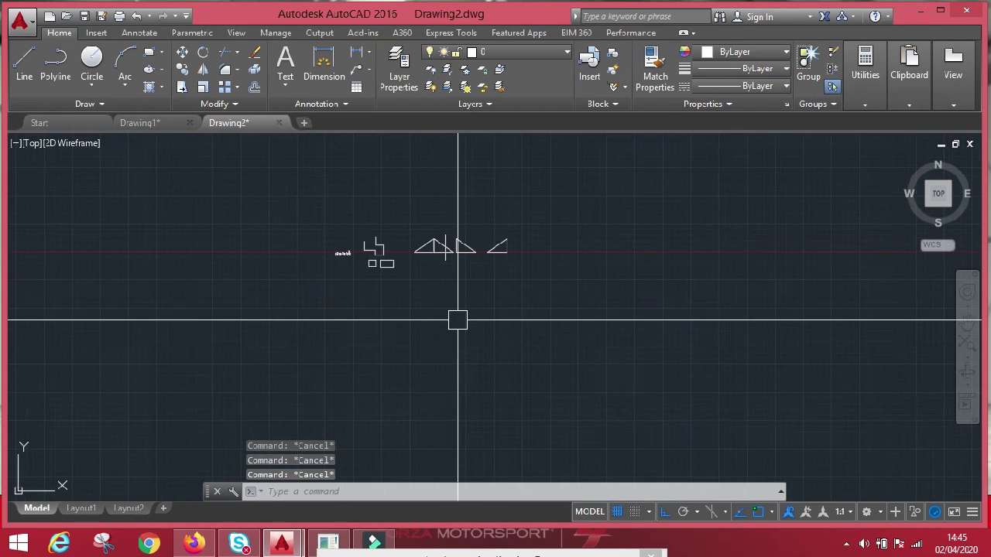